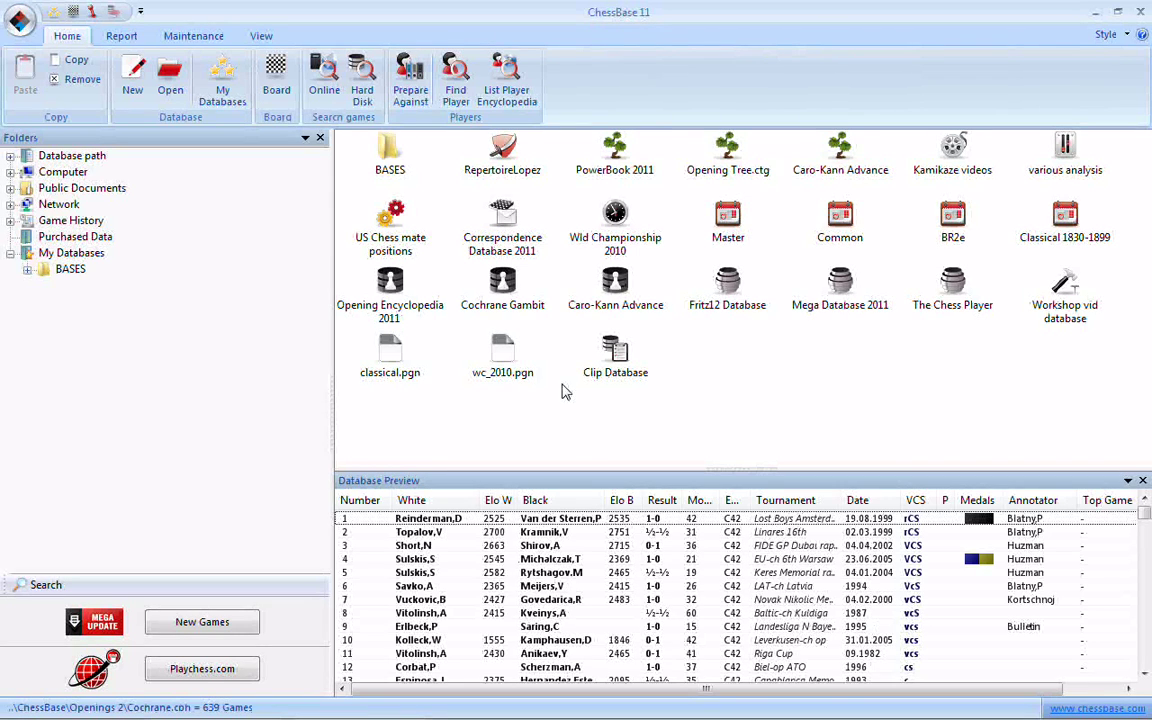
Open the Cochrane Gambit database and look up the games and tournaments of individual entries in its player index
{"action": "double_click", "coordinate": [503, 287]}
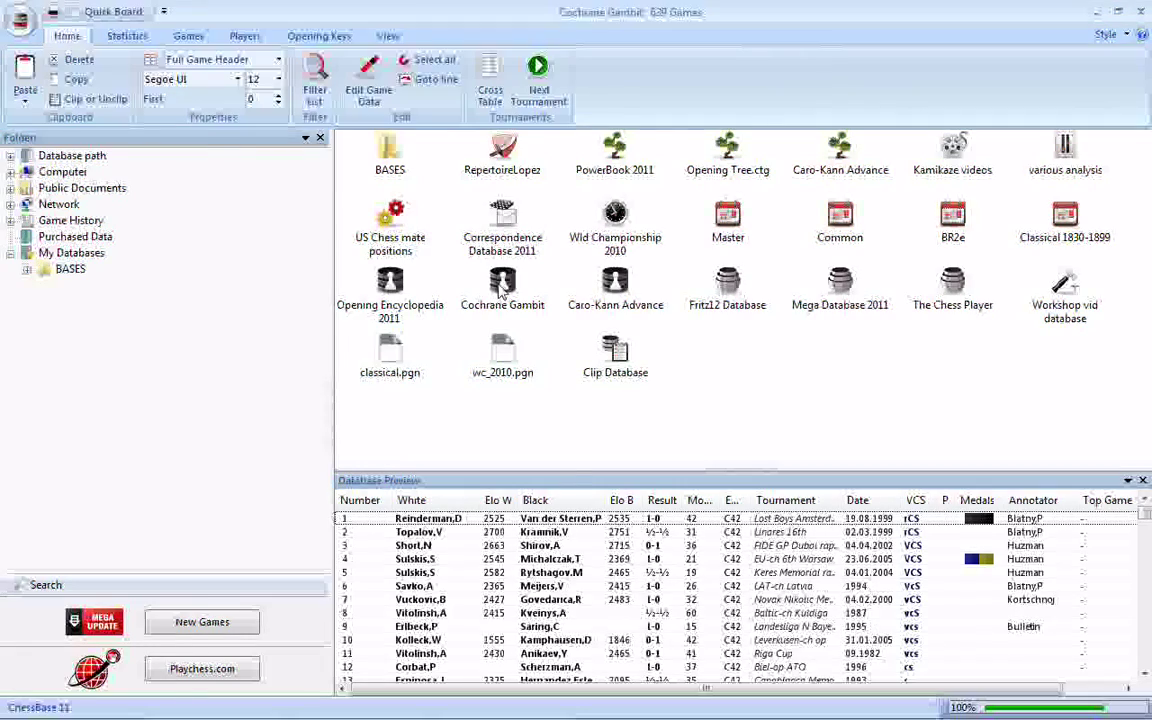
{"action": "left_click_drag", "start_coordinate": [1145, 362], "coordinate": [1144, 178]}
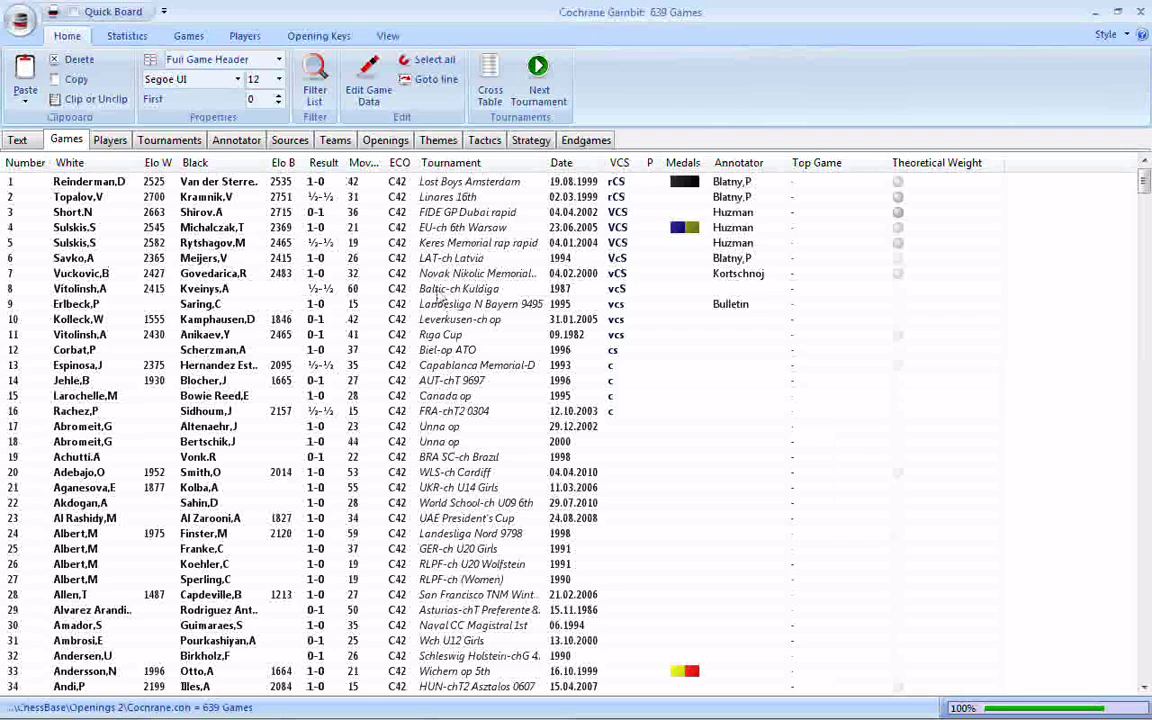
{"action": "left_click", "coordinate": [111, 141]}
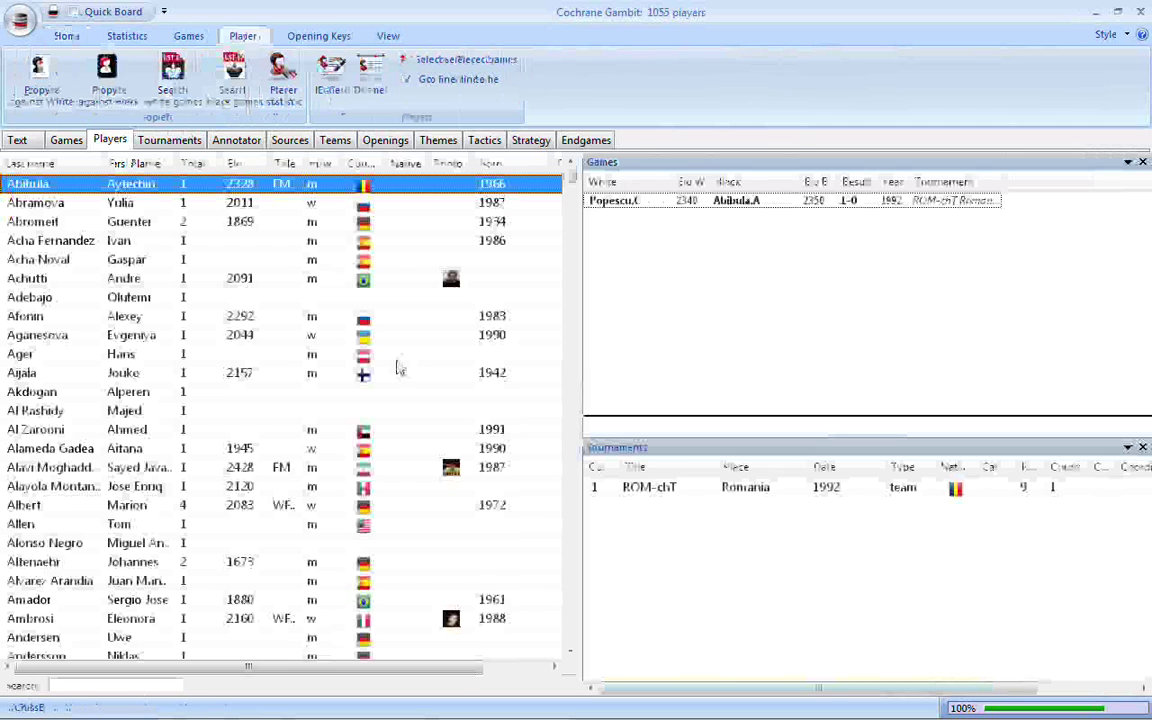
{"action": "left_click", "coordinate": [48, 278]}
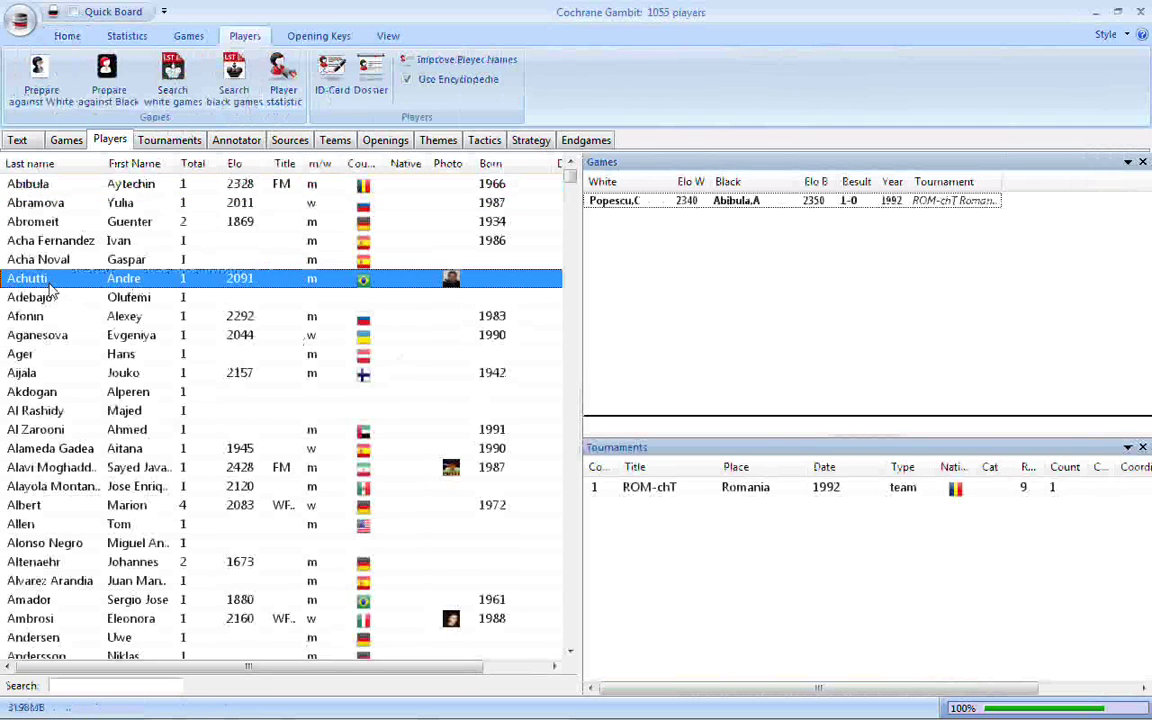
{"action": "left_click", "coordinate": [76, 224]}
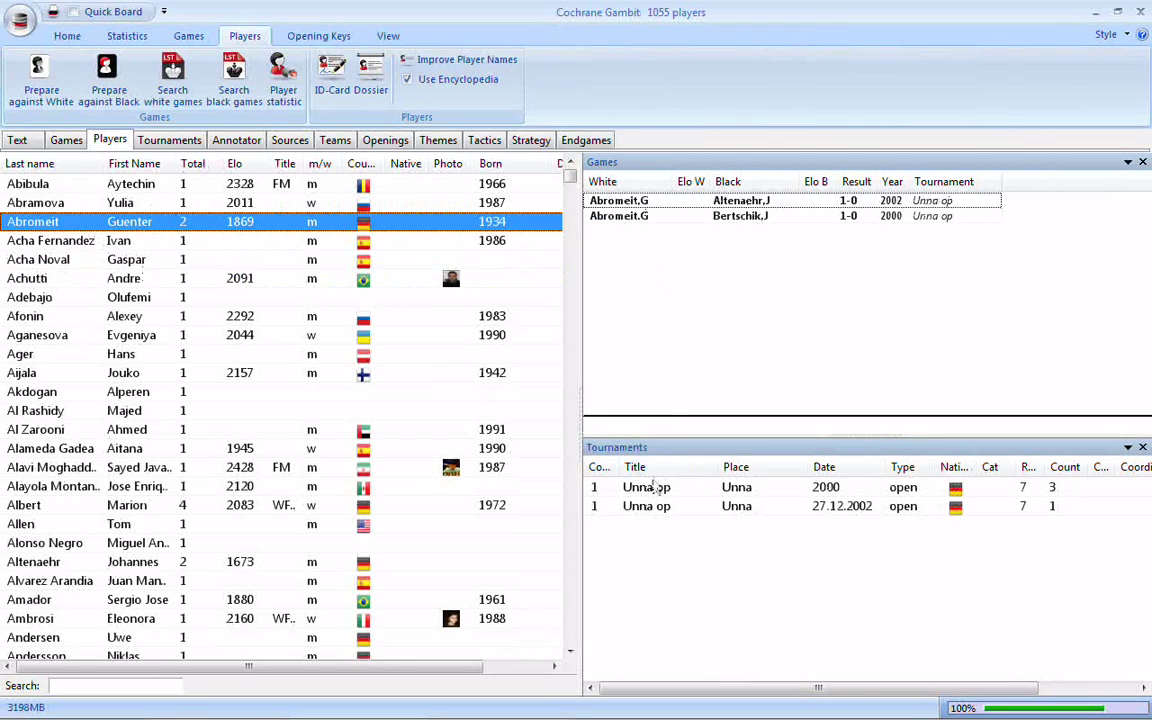
{"action": "left_click", "coordinate": [632, 205]}
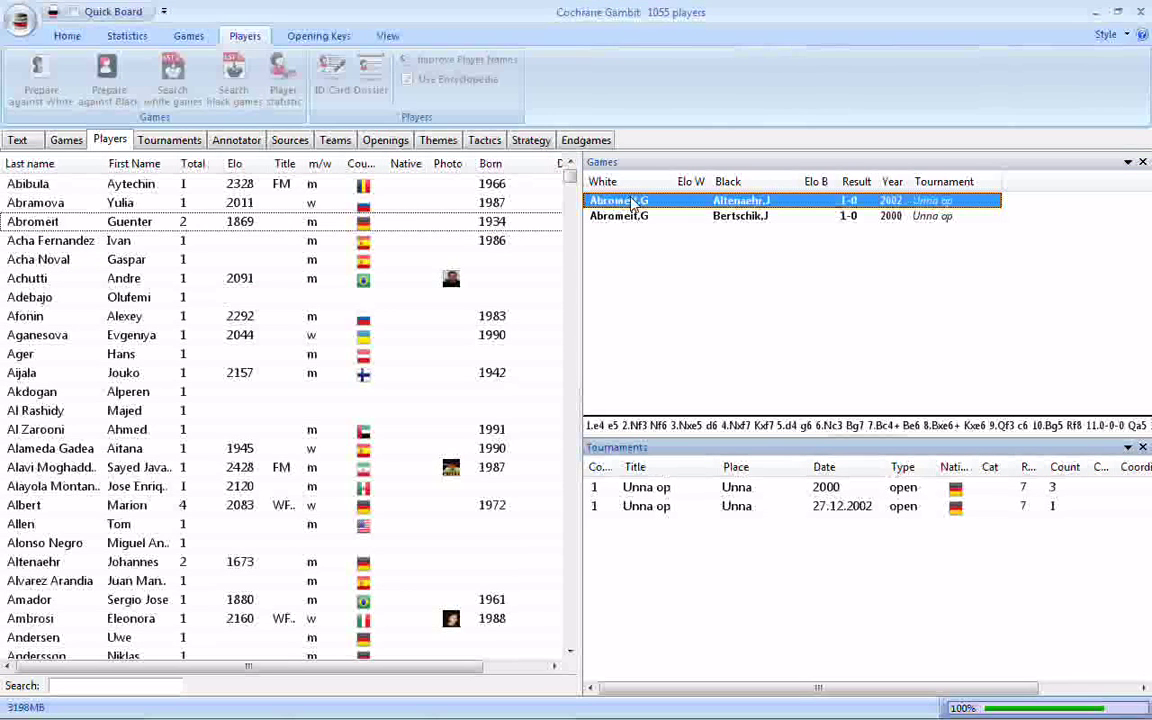
Look through the tournament, annotator, source and team indexes, and display the players and games of the Jamaica team
{"action": "left_click", "coordinate": [176, 147]}
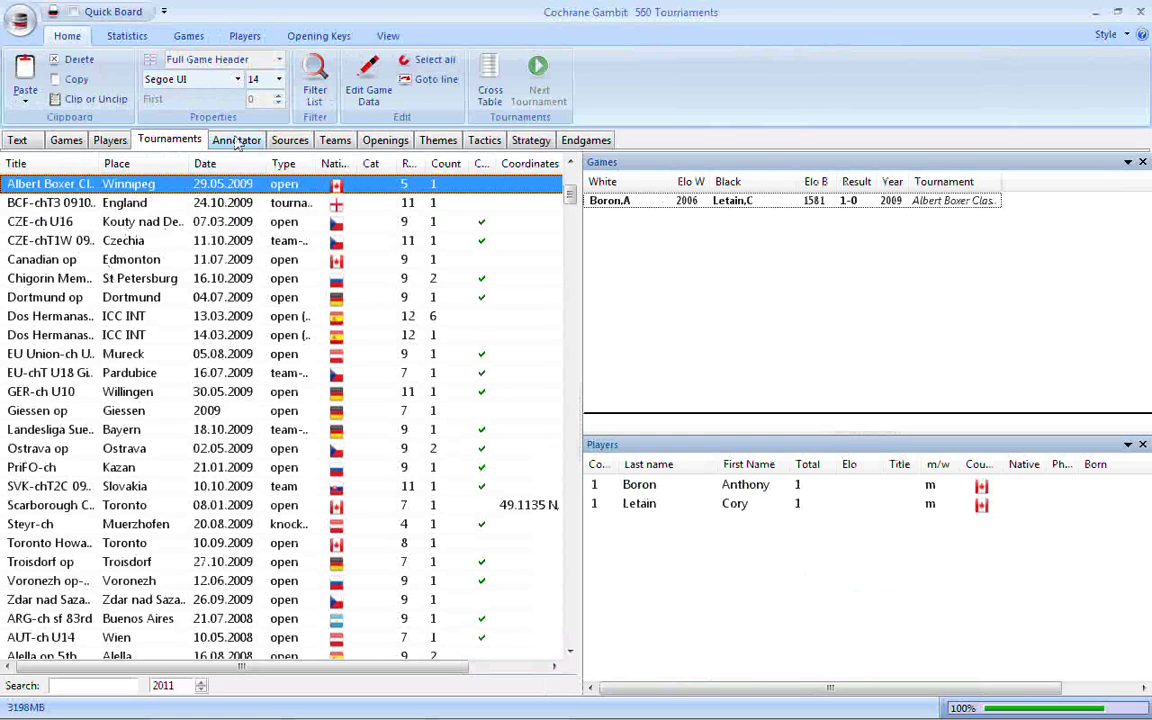
{"action": "left_click", "coordinate": [236, 142]}
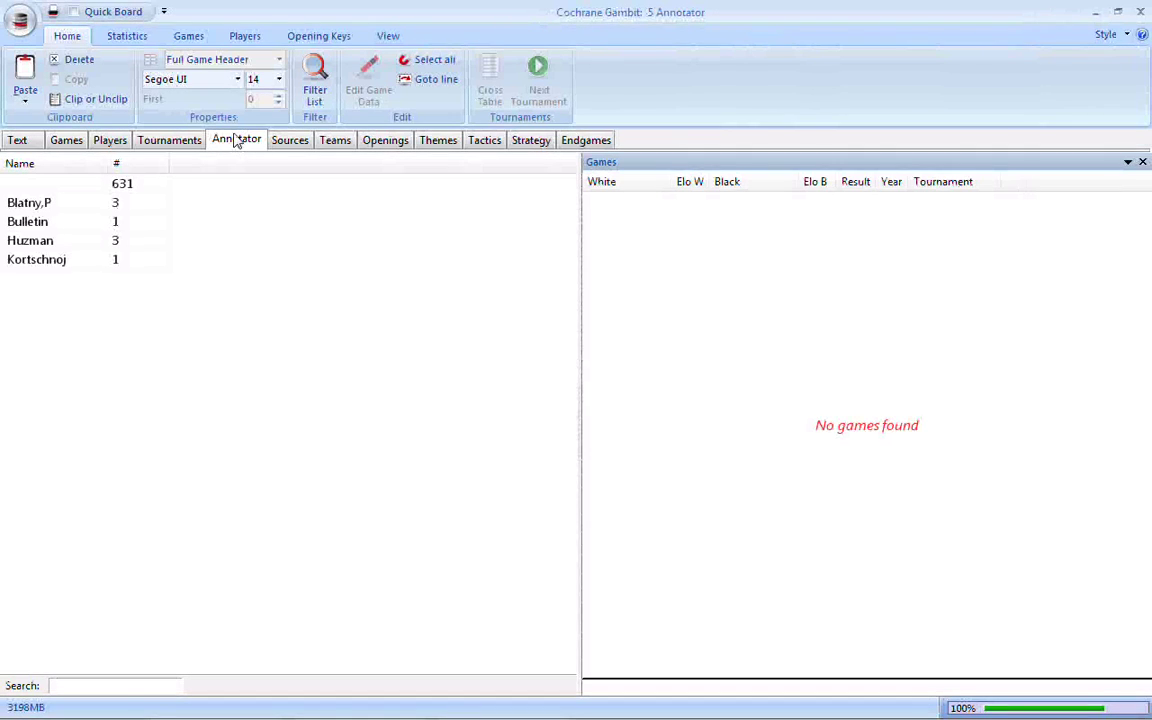
{"action": "left_click", "coordinate": [292, 146]}
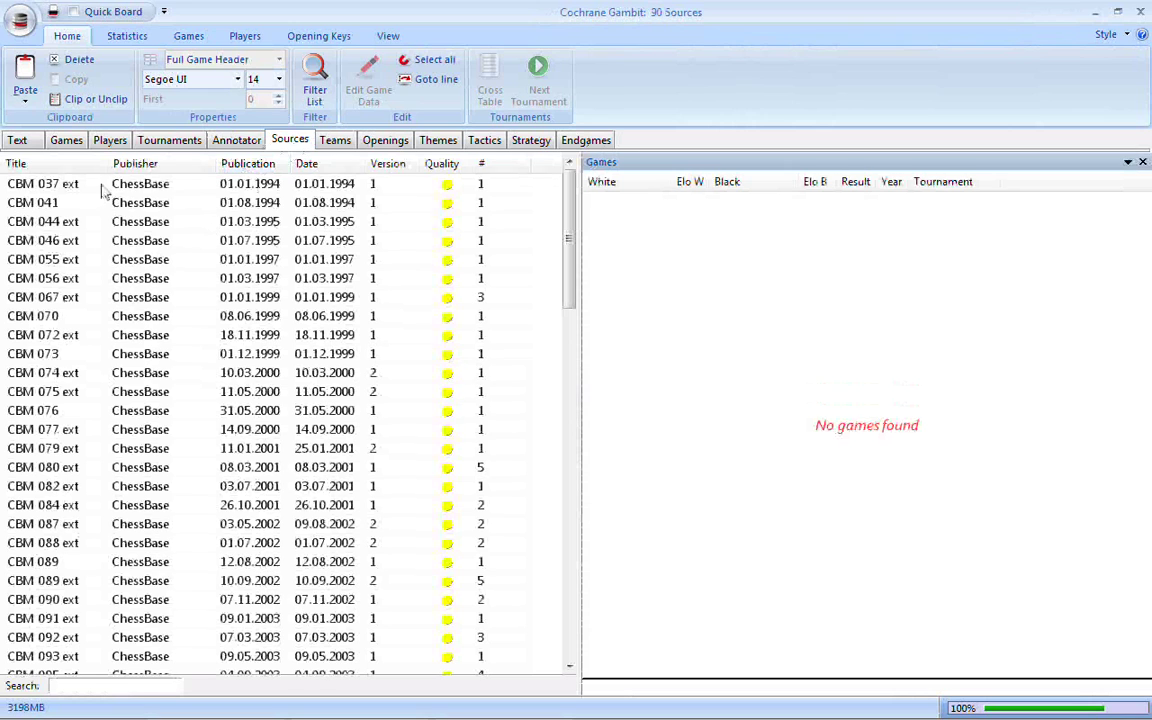
{"action": "left_click", "coordinate": [341, 146]}
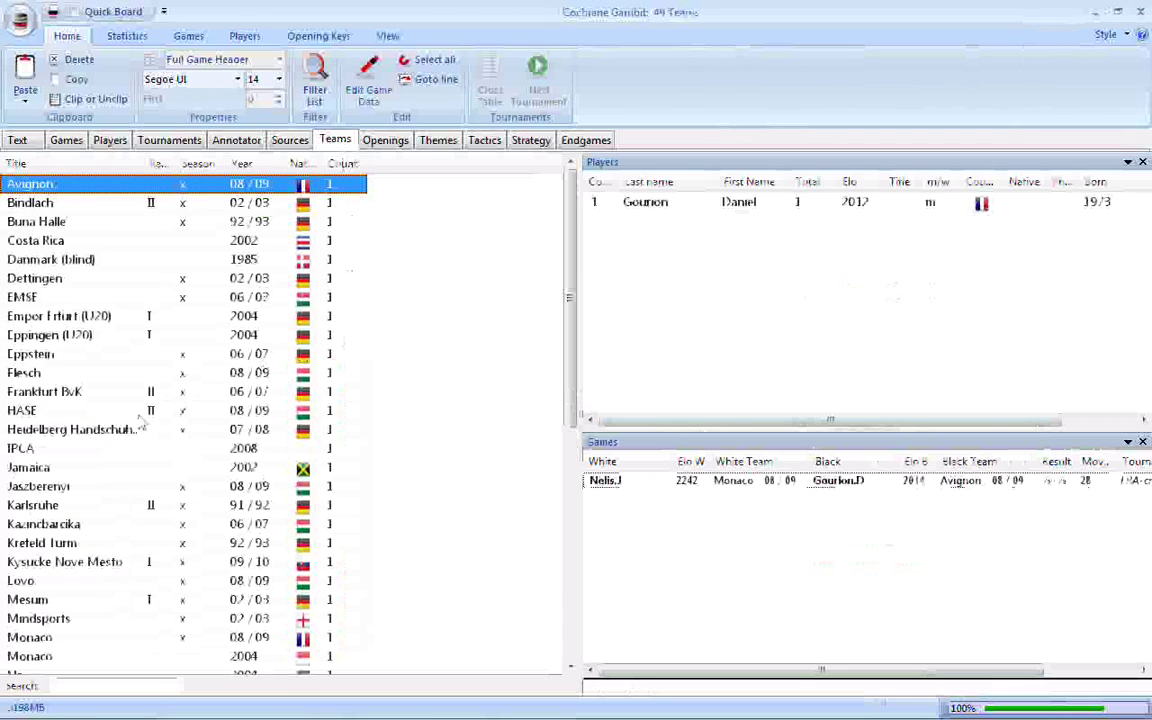
{"action": "left_click", "coordinate": [57, 469]}
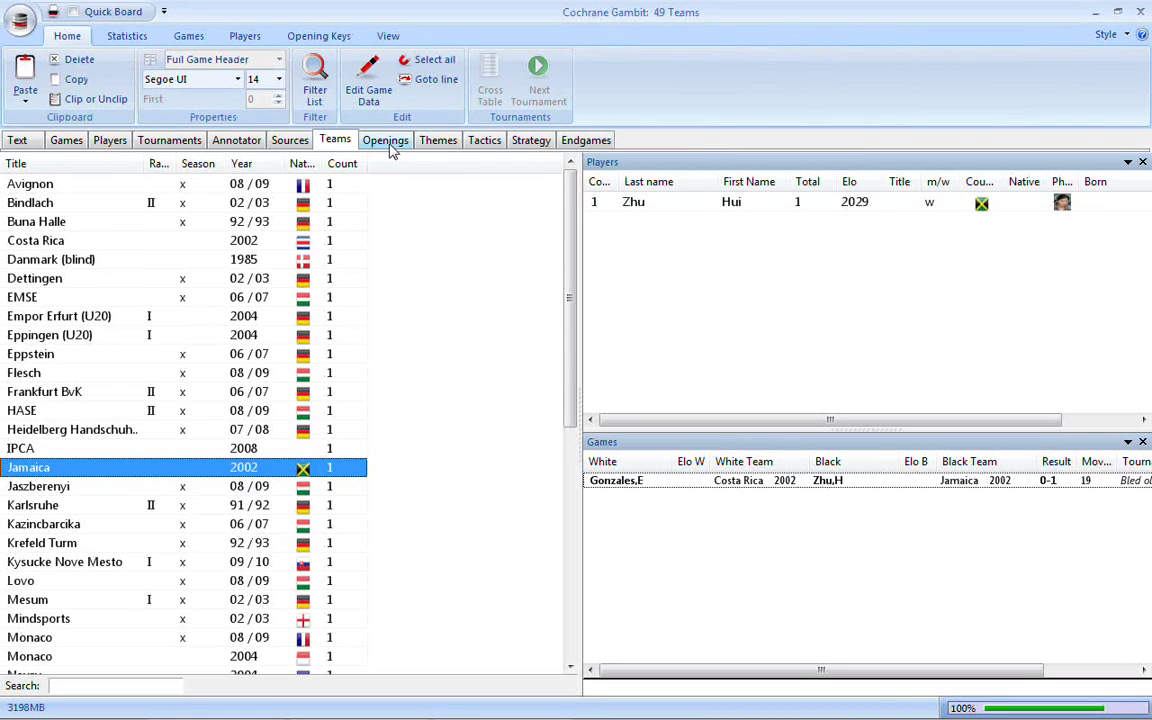
Show the games filed under the 5...Qe8 line in the opening index and enlarge the games list
{"action": "left_click", "coordinate": [389, 146]}
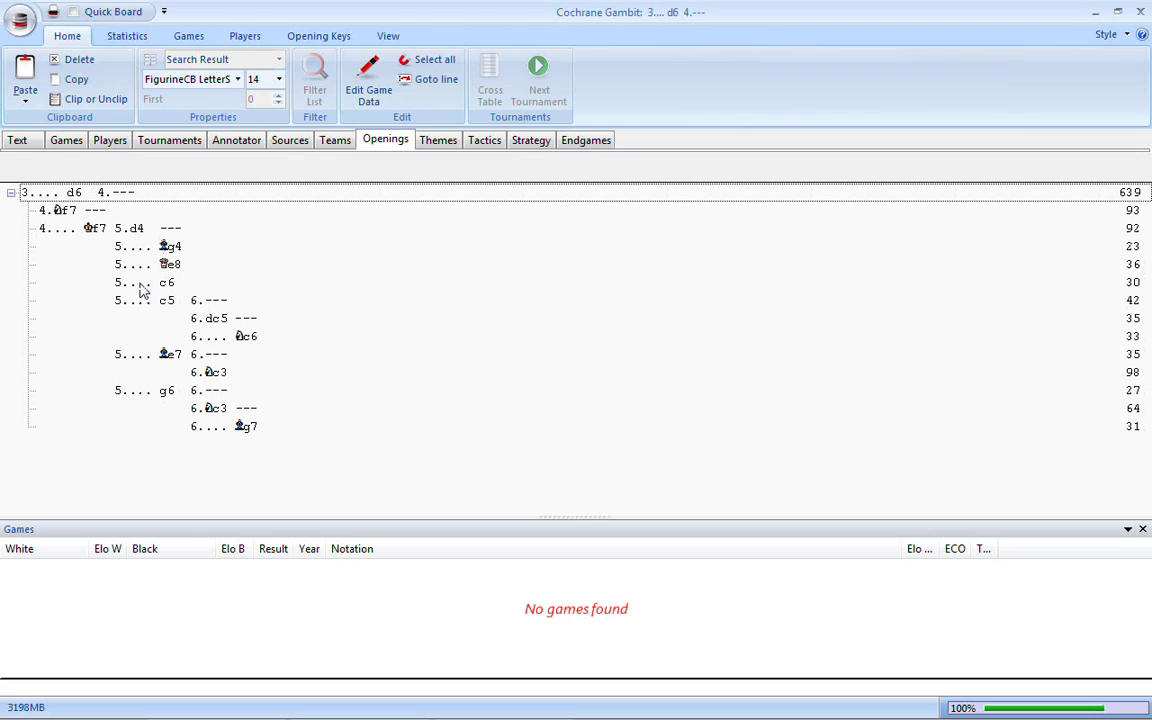
{"action": "left_click", "coordinate": [164, 266]}
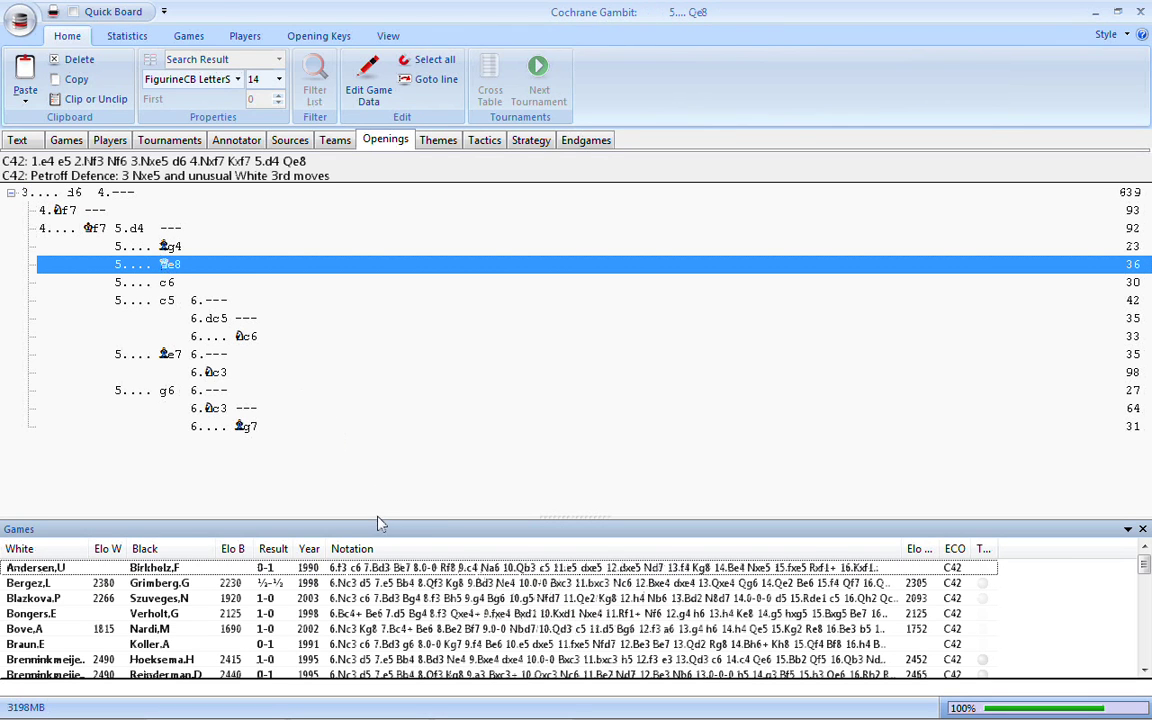
{"action": "left_click_drag", "start_coordinate": [383, 525], "coordinate": [388, 452]}
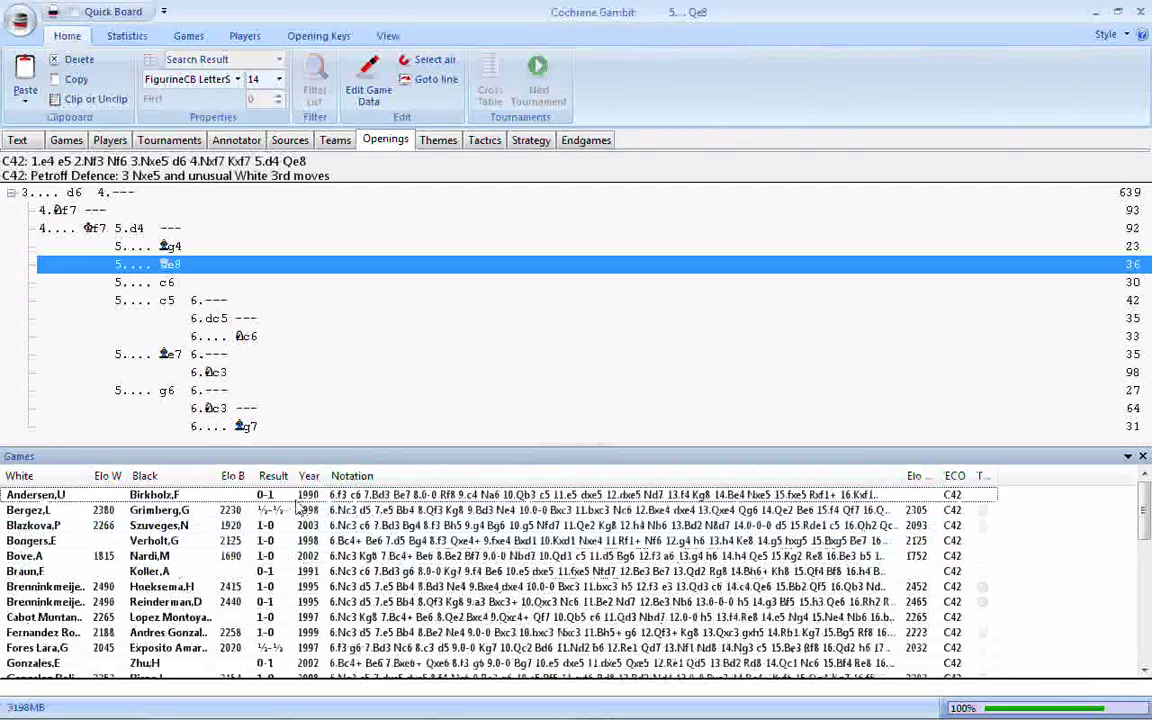
Load the 2003 game of the 5...Qe8 line, play through its moves up to 10...Nfd7, and close the game
{"action": "left_click", "coordinate": [166, 527]}
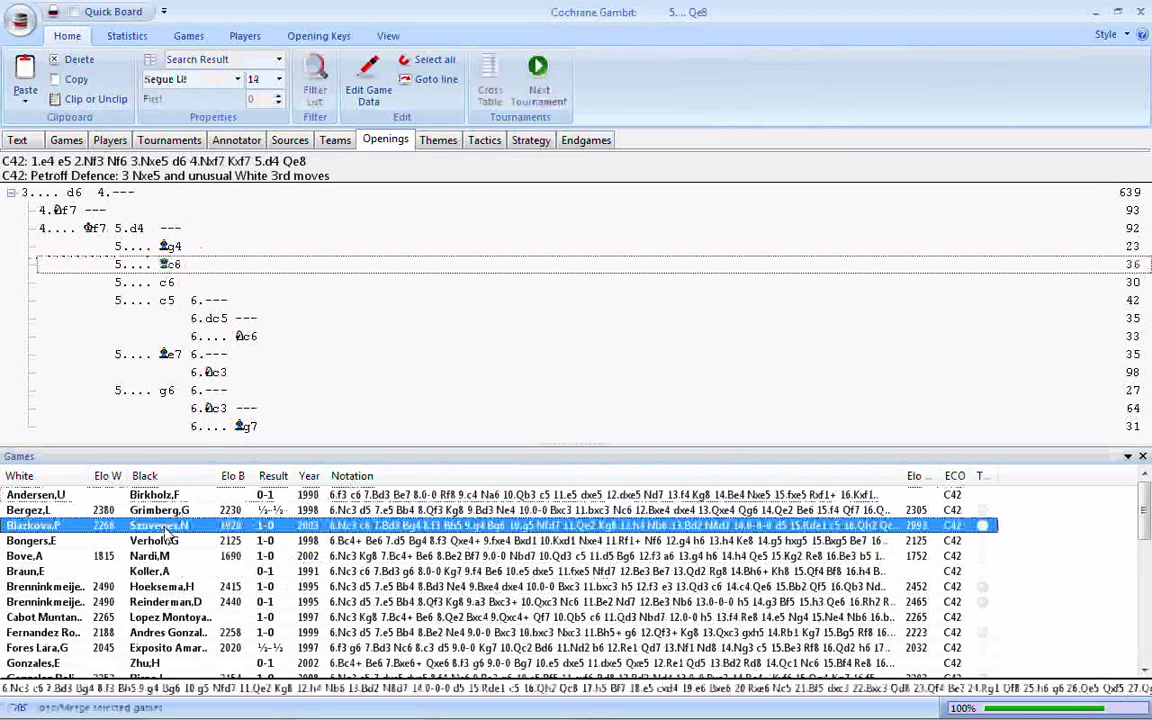
{"action": "double_click", "coordinate": [166, 528]}
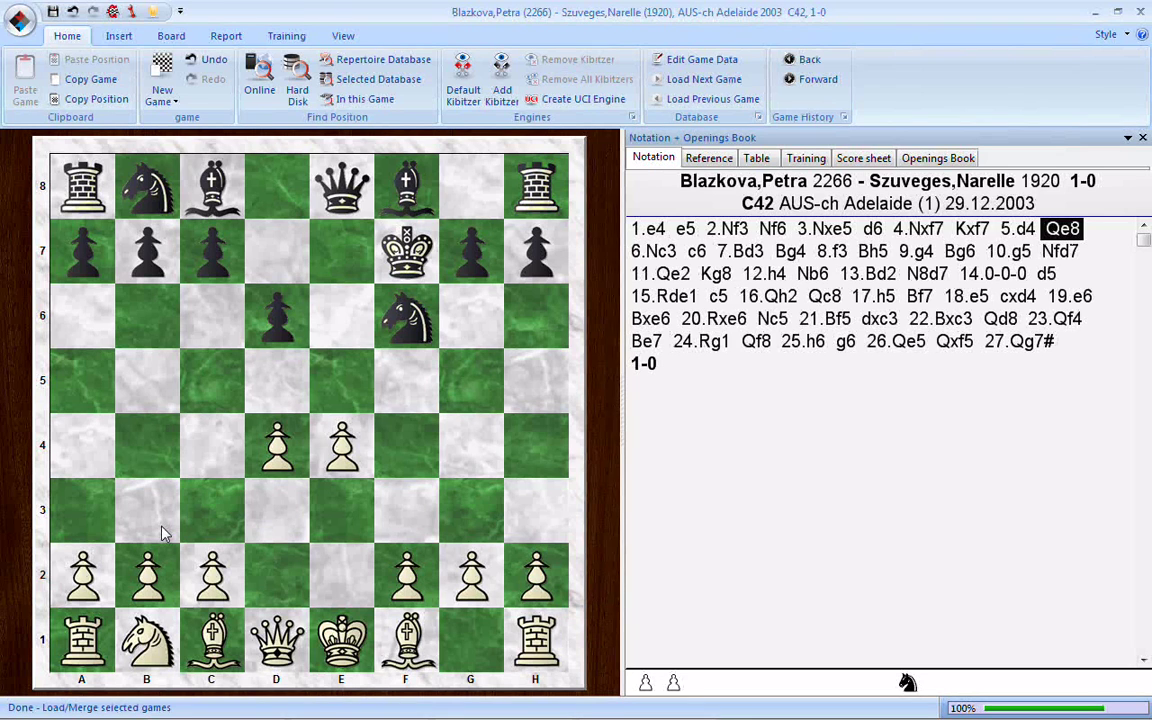
{"action": "key", "text": "Right"}
{"action": "key", "text": "Right"}
{"action": "key", "text": "Right"}
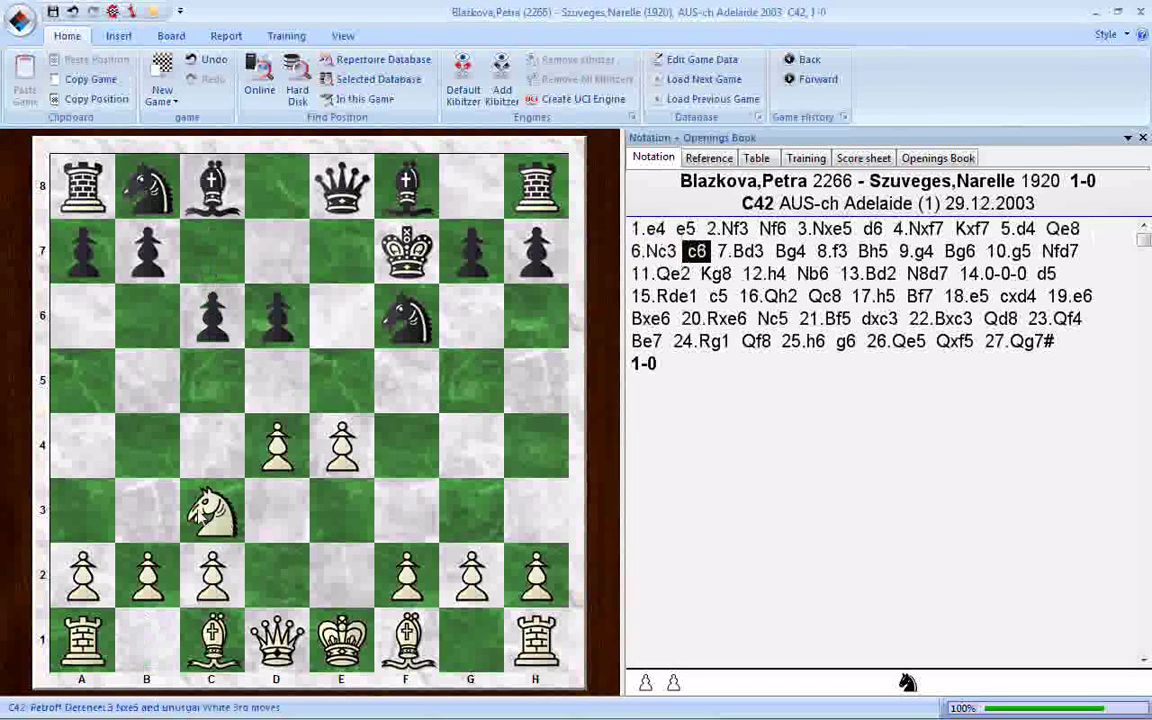
{"action": "key", "text": "Right"}
{"action": "key", "text": "Right"}
{"action": "key", "text": "Right"}
{"action": "key", "text": "Right"}
{"action": "key", "text": "Right"}
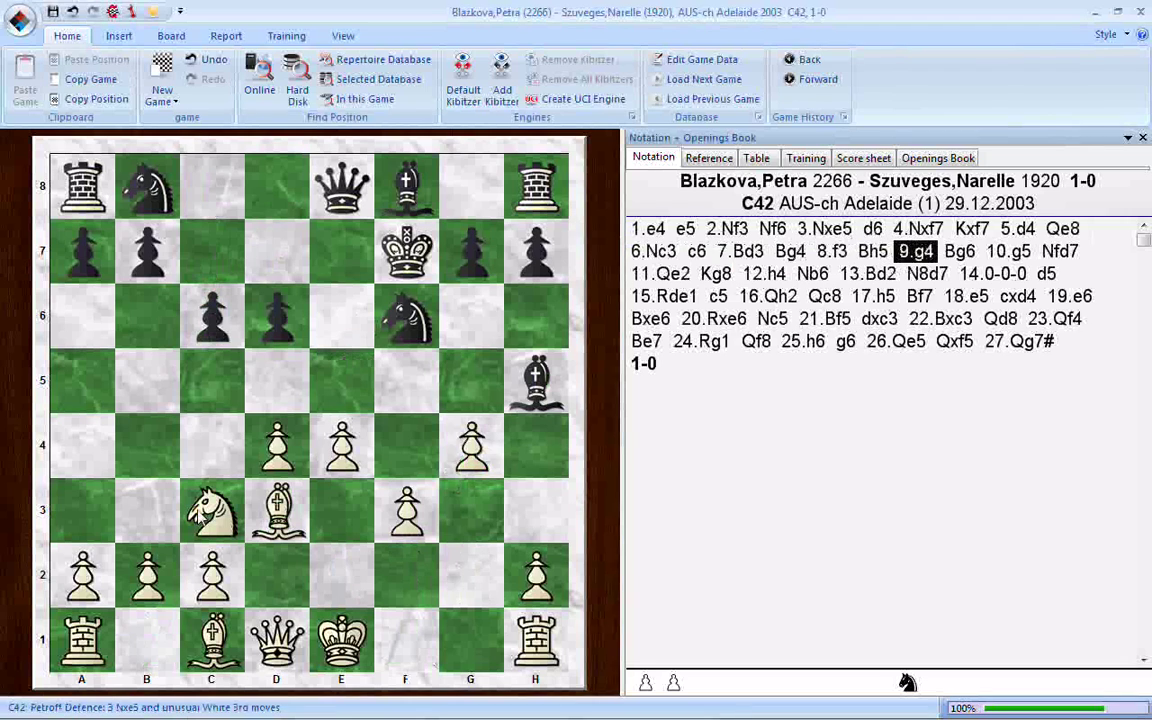
{"action": "key", "text": "Right"}
{"action": "key", "text": "Right"}
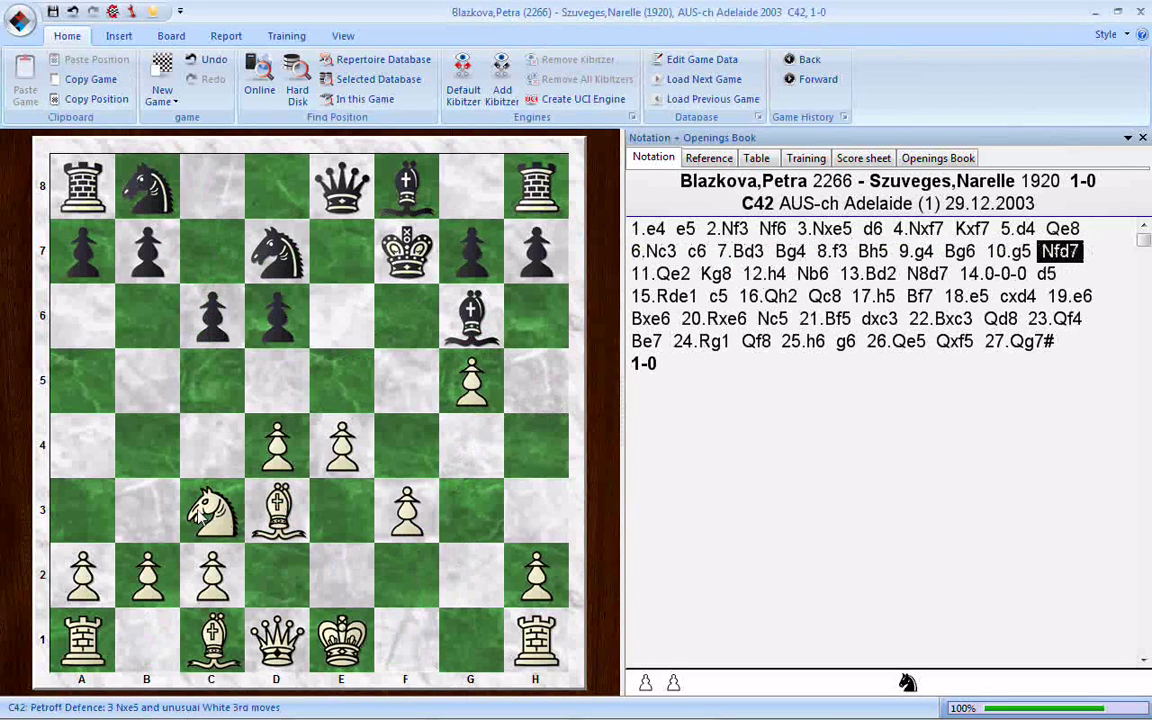
{"action": "left_click", "coordinate": [1141, 12]}
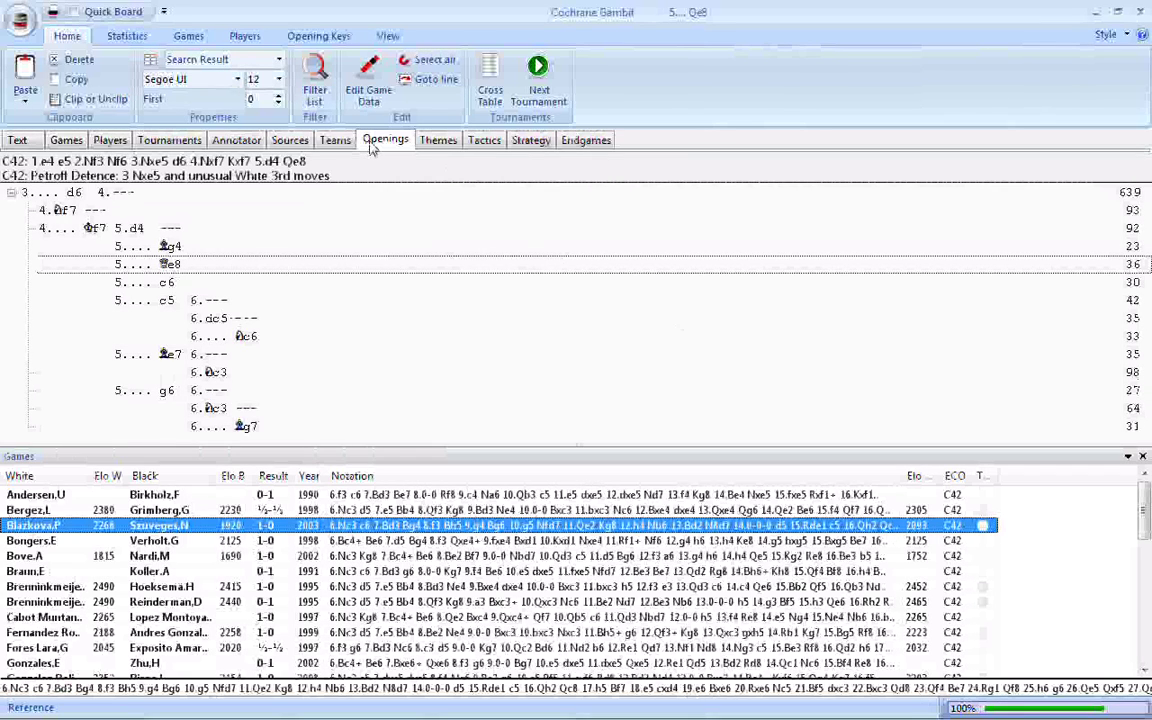
Reduce the height of the games list and install an empty key for the database's themes index
{"action": "left_click_drag", "start_coordinate": [380, 447], "coordinate": [380, 510]}
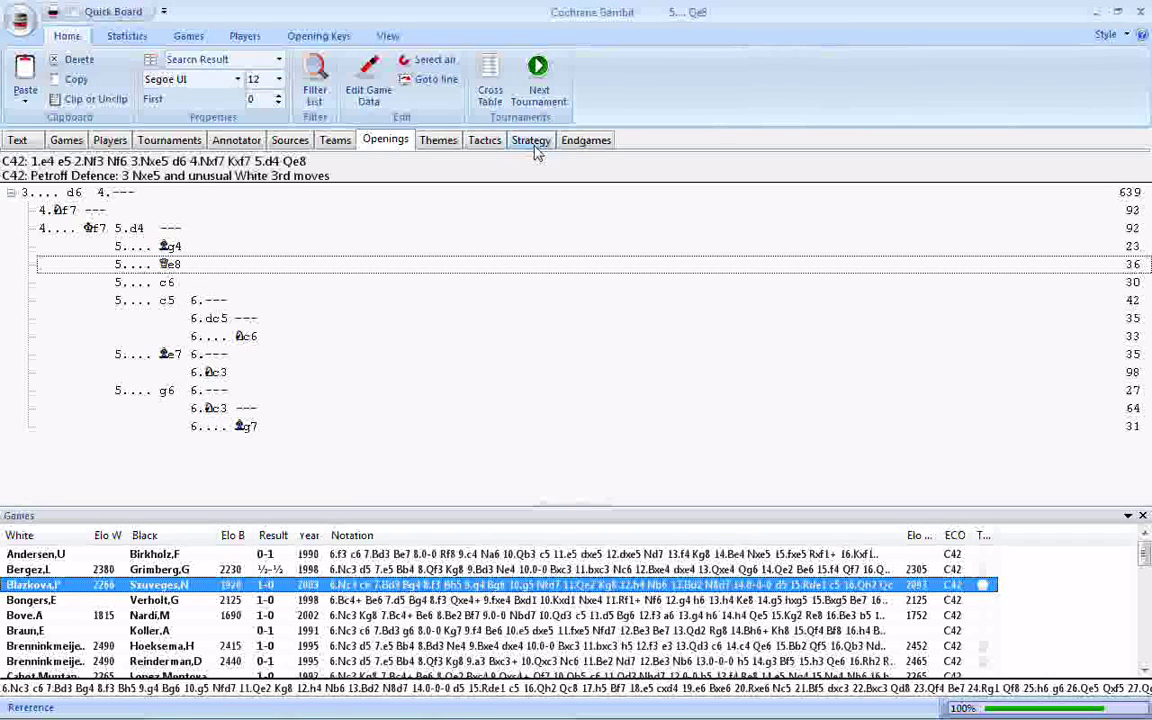
{"action": "left_click", "coordinate": [437, 141]}
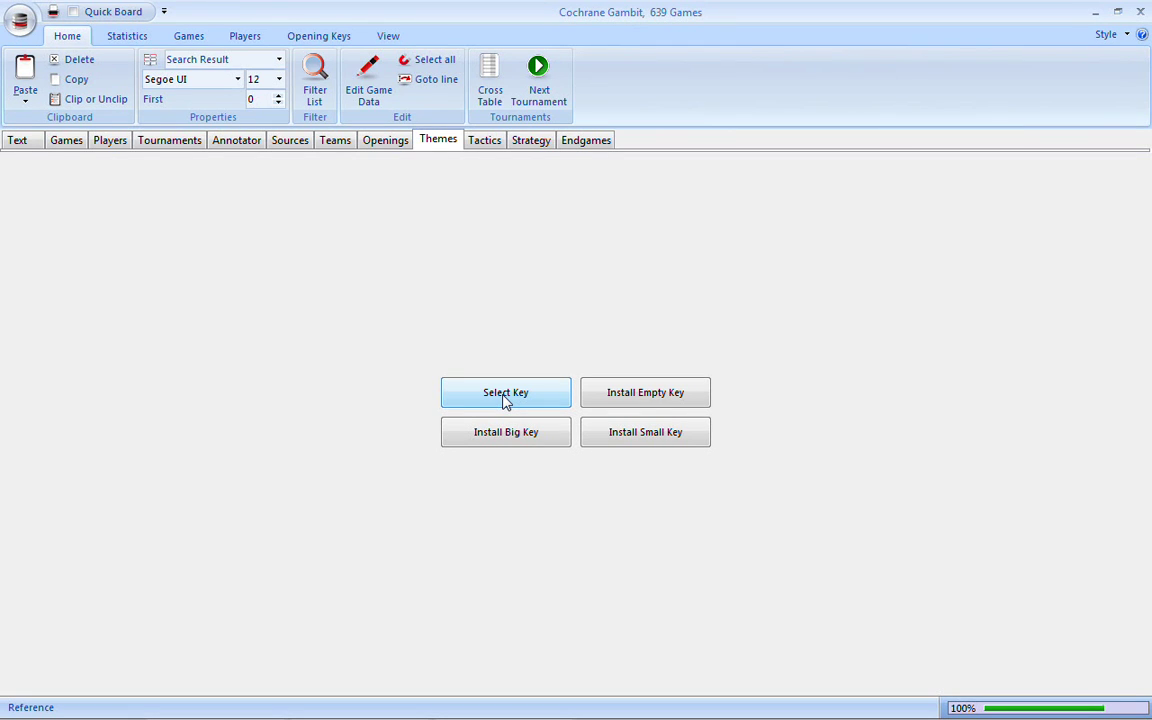
{"action": "left_click", "coordinate": [647, 395]}
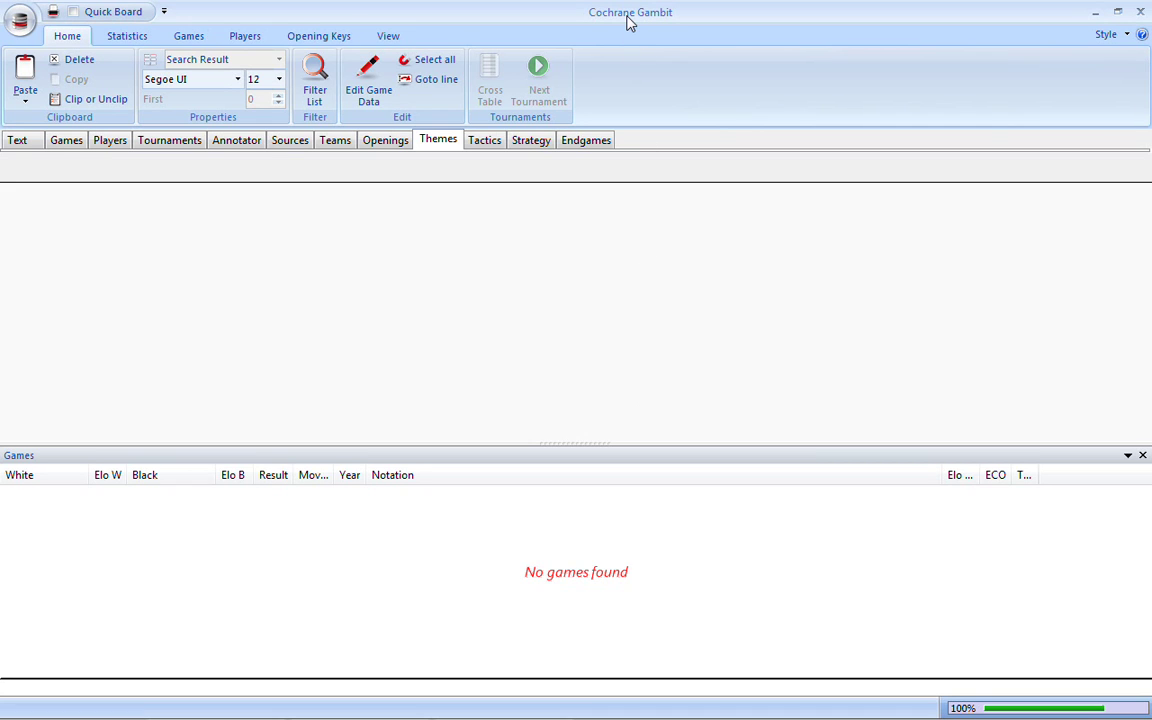
Insert a new theme key with a game data mask limiting the games to 1–20 moves
{"action": "right_click", "coordinate": [512, 229]}
{"action": "mouse_move", "coordinate": [525, 238]}
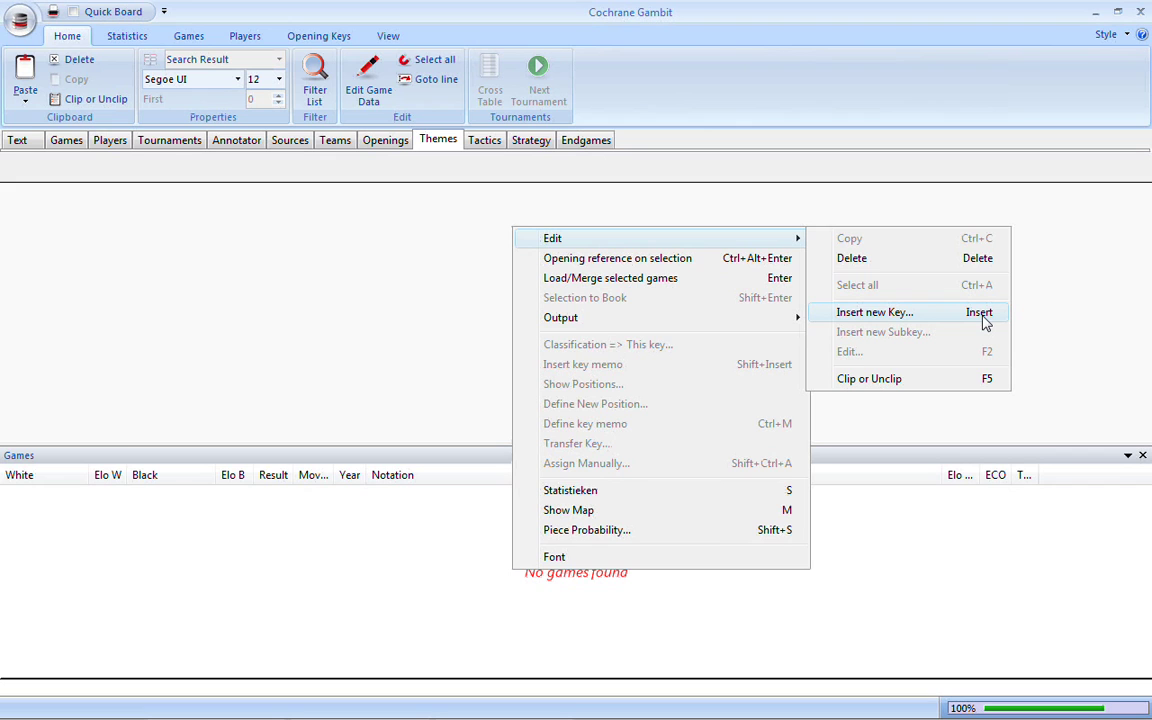
{"action": "left_click", "coordinate": [368, 242]}
{"action": "right_click", "coordinate": [368, 240]}
{"action": "mouse_move", "coordinate": [386, 250]}
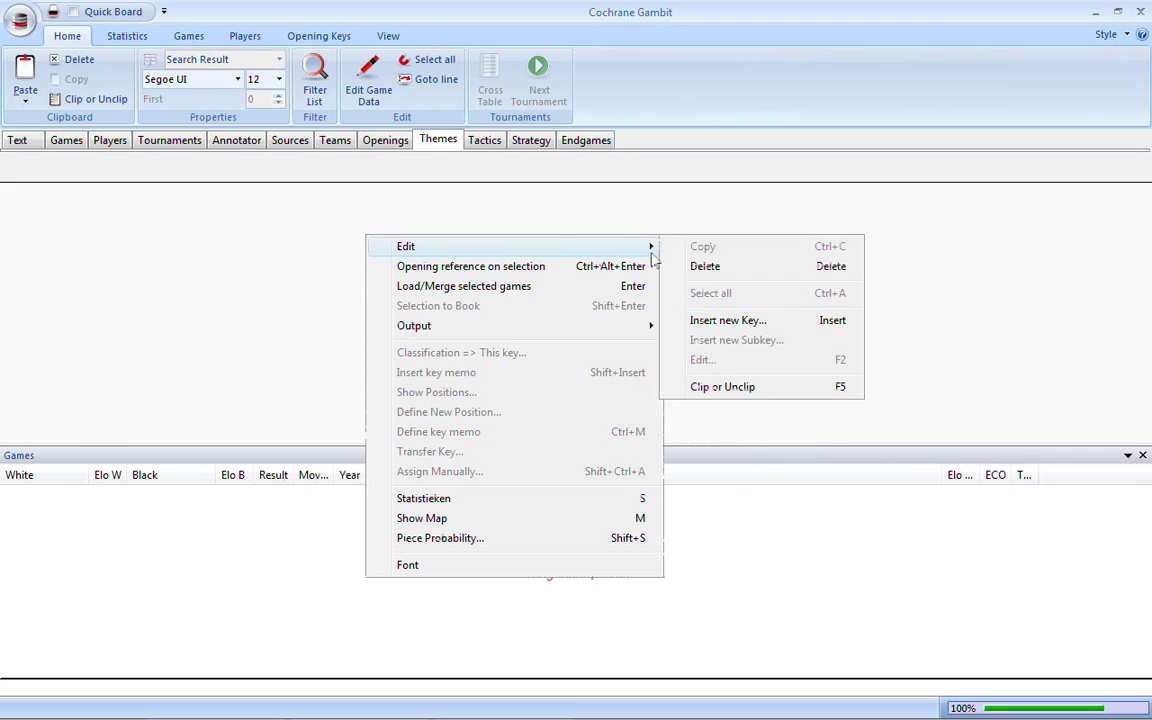
{"action": "left_click", "coordinate": [722, 321]}
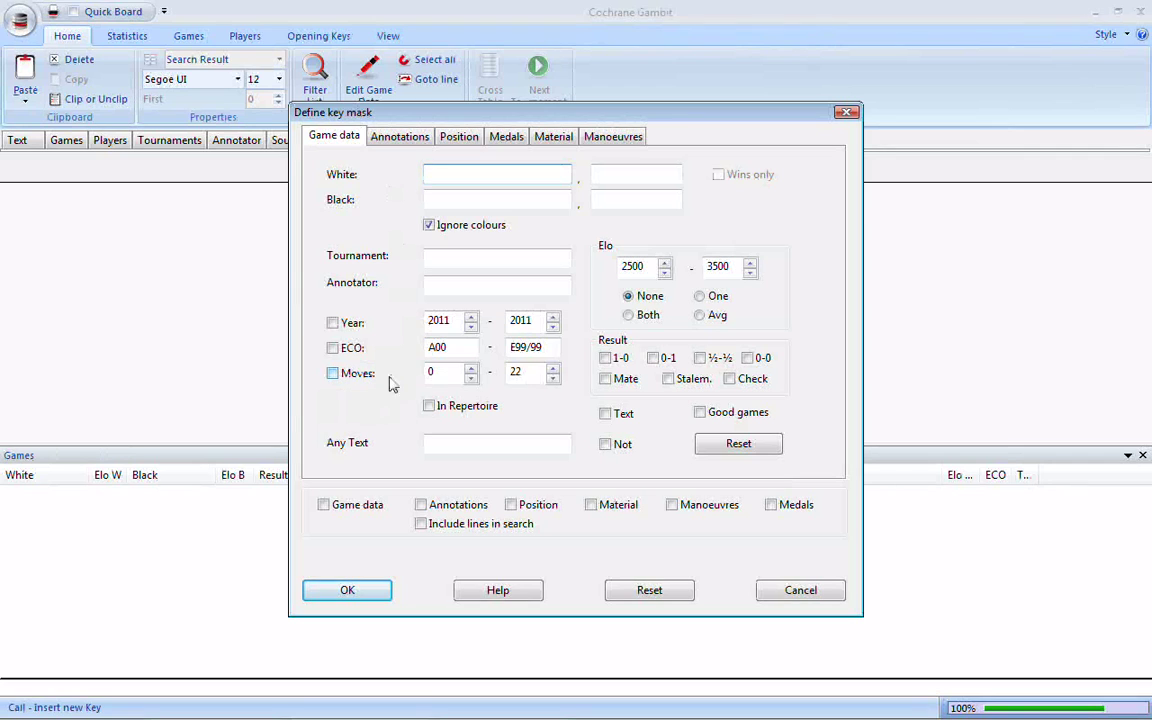
{"action": "double_click", "coordinate": [436, 378]}
{"action": "type", "text": "1"}
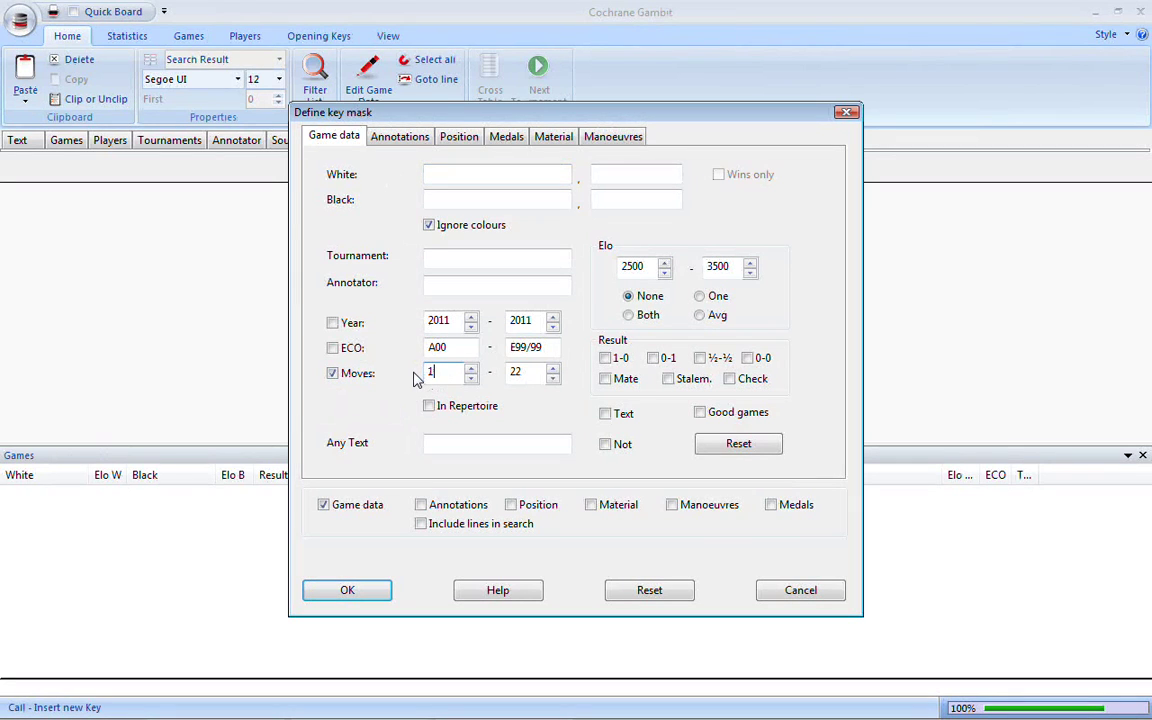
{"action": "left_click", "coordinate": [553, 379]}
{"action": "left_click", "coordinate": [553, 379]}
{"action": "left_click", "coordinate": [350, 592]}
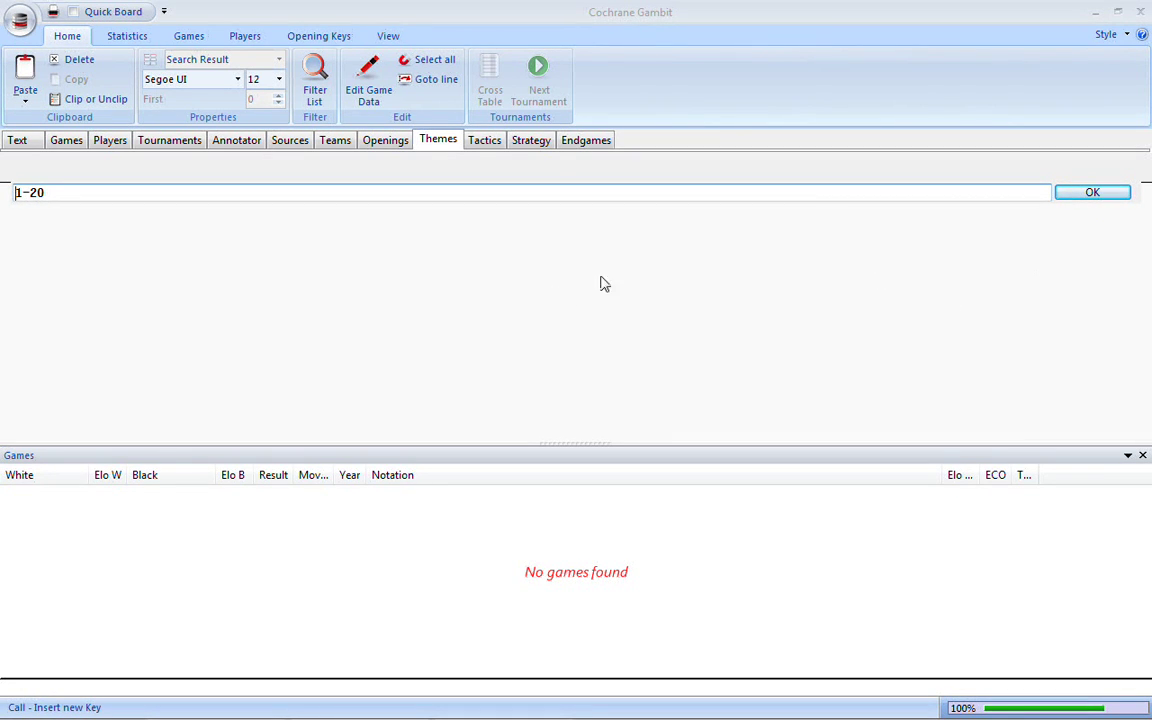
Name the new theme key "Quick wins (20 moves or less)"
{"action": "double_click", "coordinate": [59, 199]}
{"action": "type", "text": "Quick wins"}
{"action": "type", "text": "(20 moves or less)"}
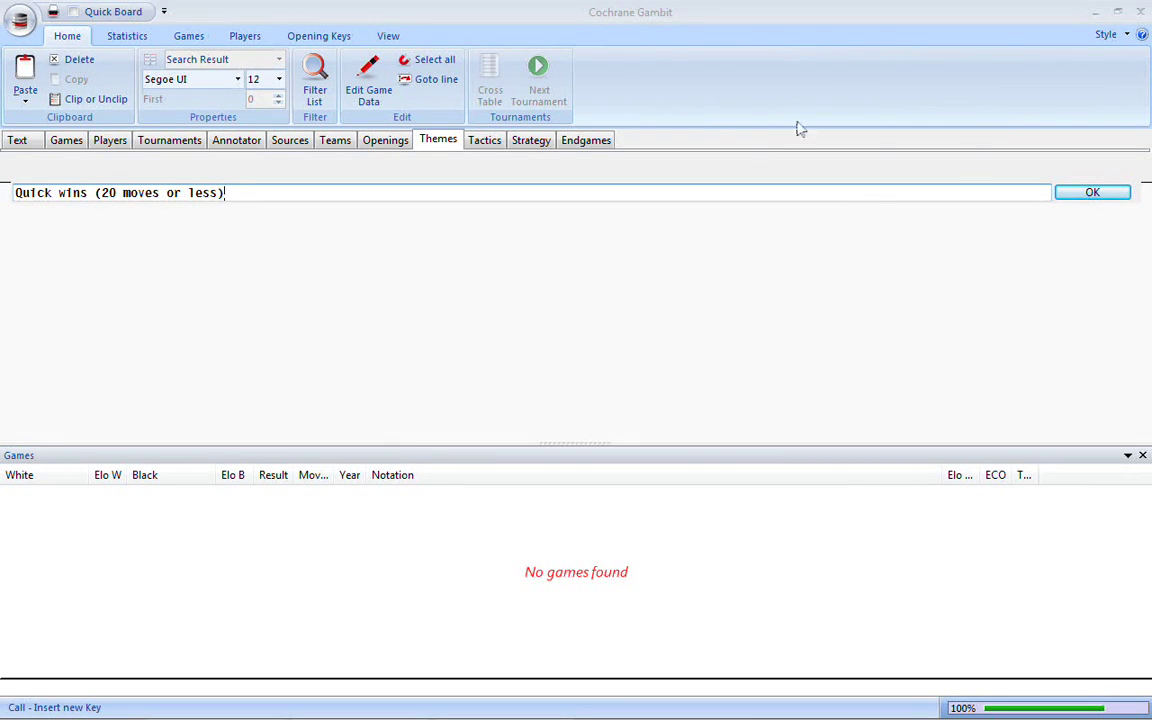
{"action": "left_click", "coordinate": [1093, 193]}
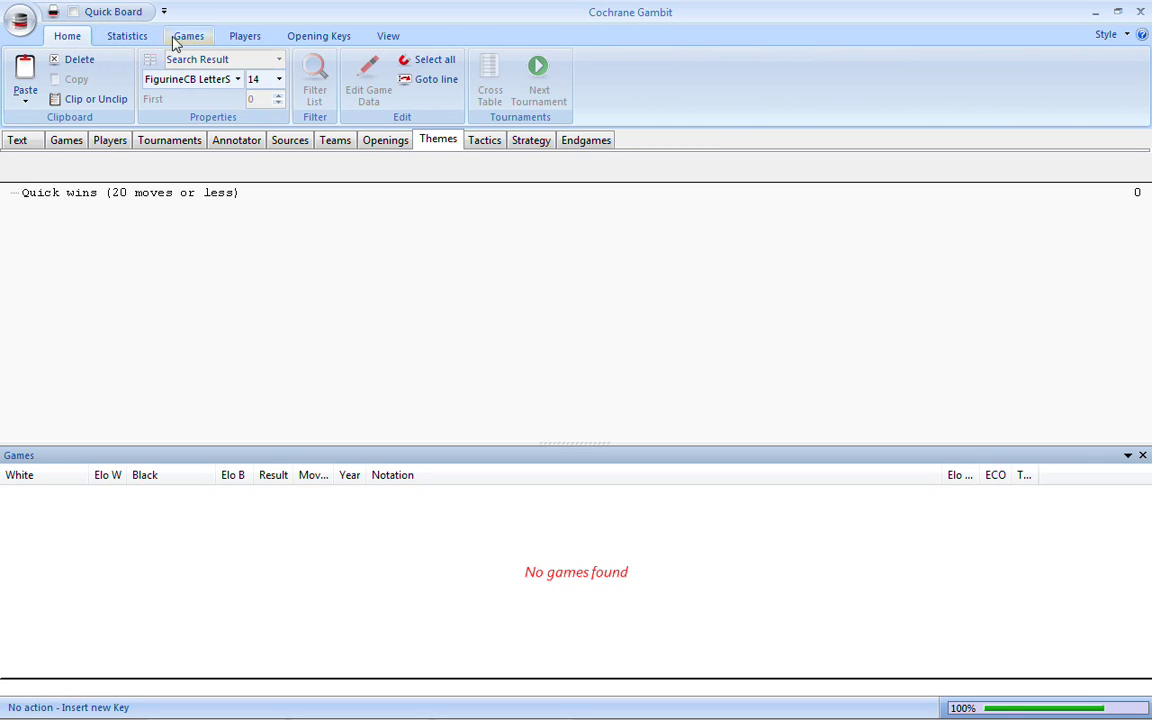
Classify all keys of the database for Themes only, with Openings excluded
{"action": "left_click", "coordinate": [312, 42]}
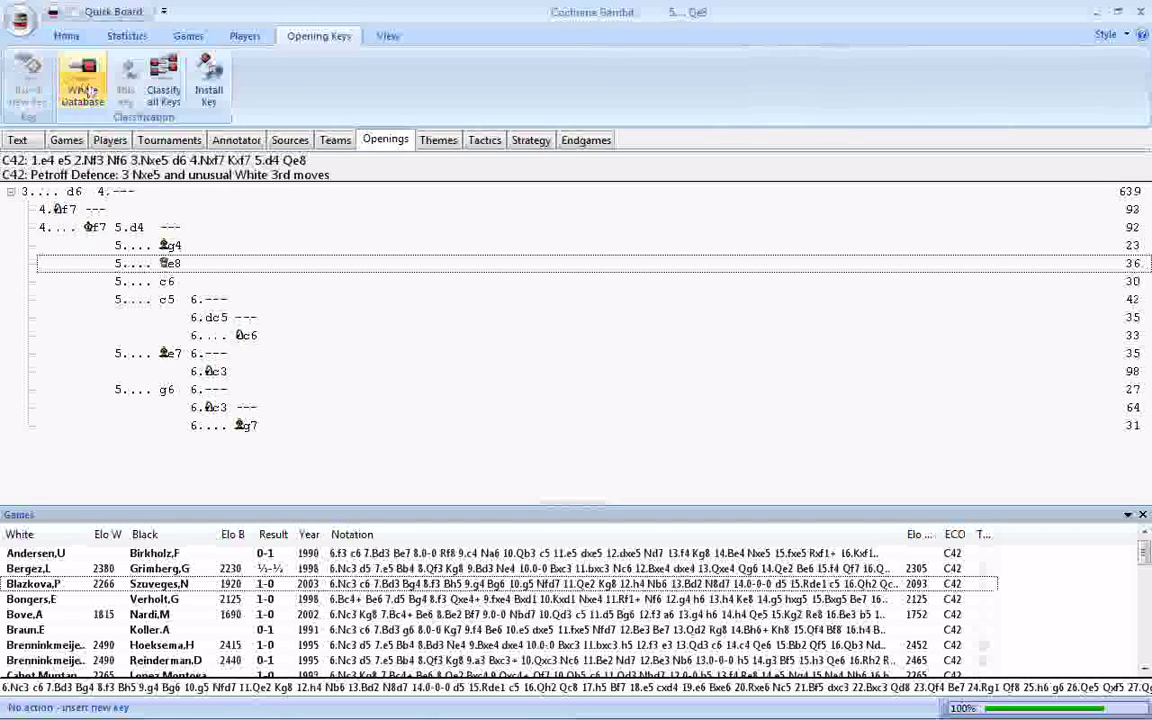
{"action": "left_click", "coordinate": [166, 81]}
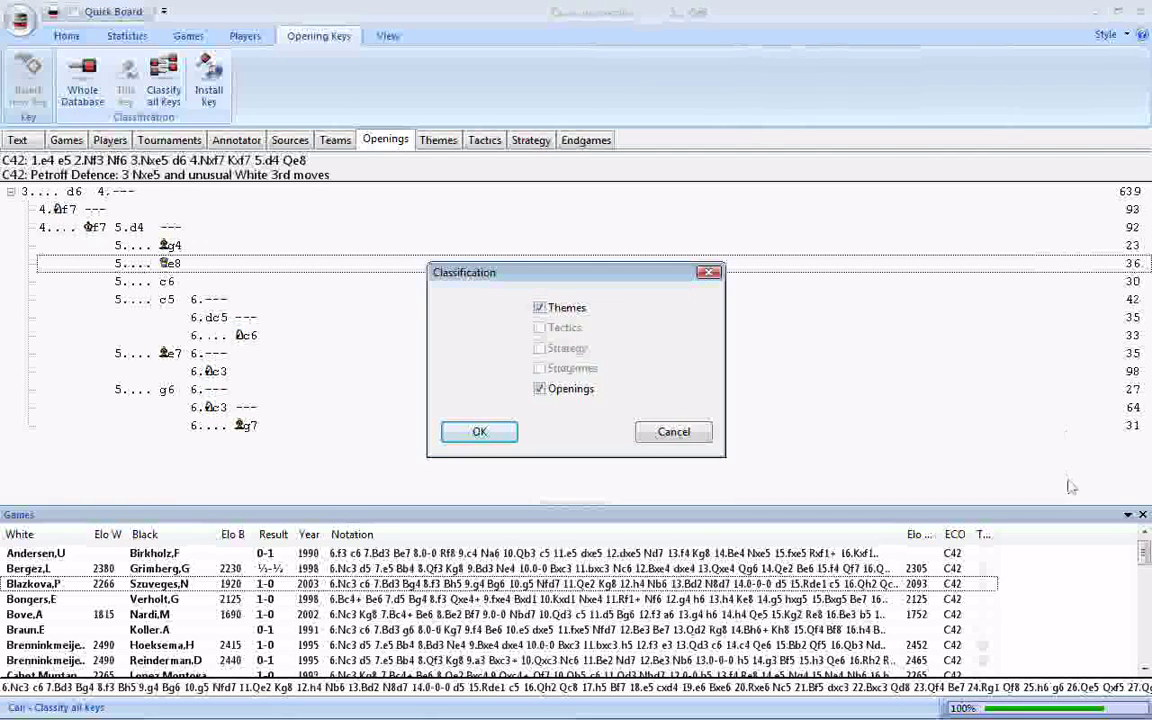
{"action": "left_click", "coordinate": [541, 391]}
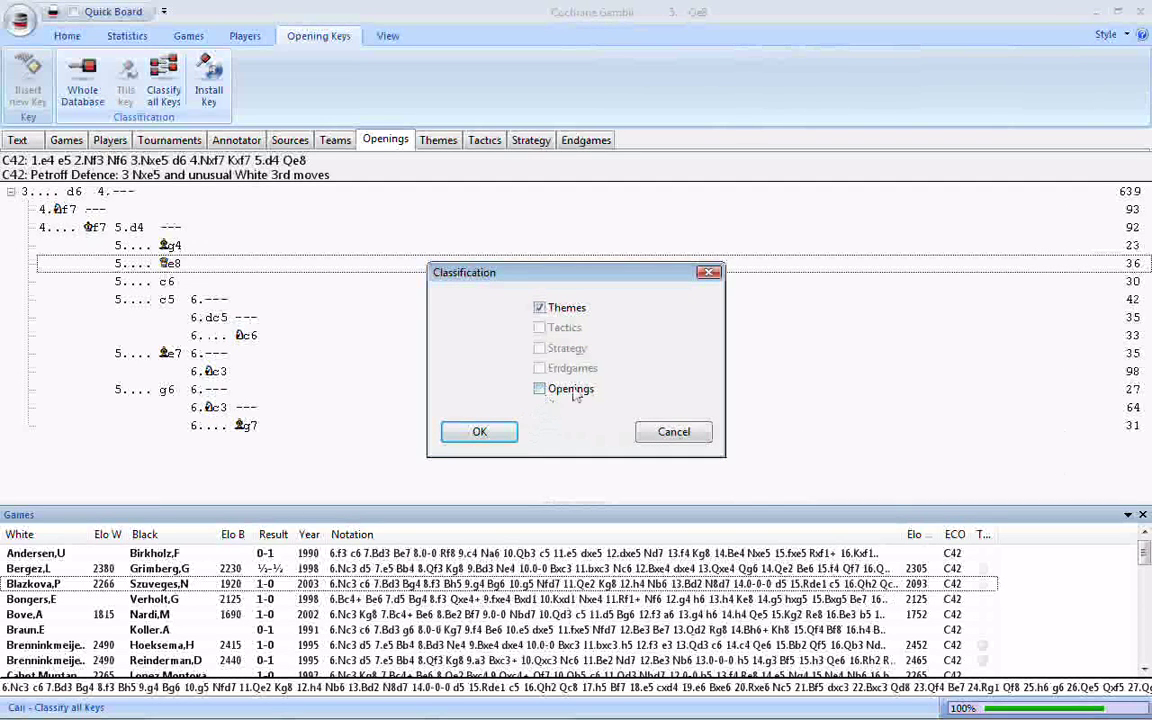
{"action": "left_click", "coordinate": [465, 431]}
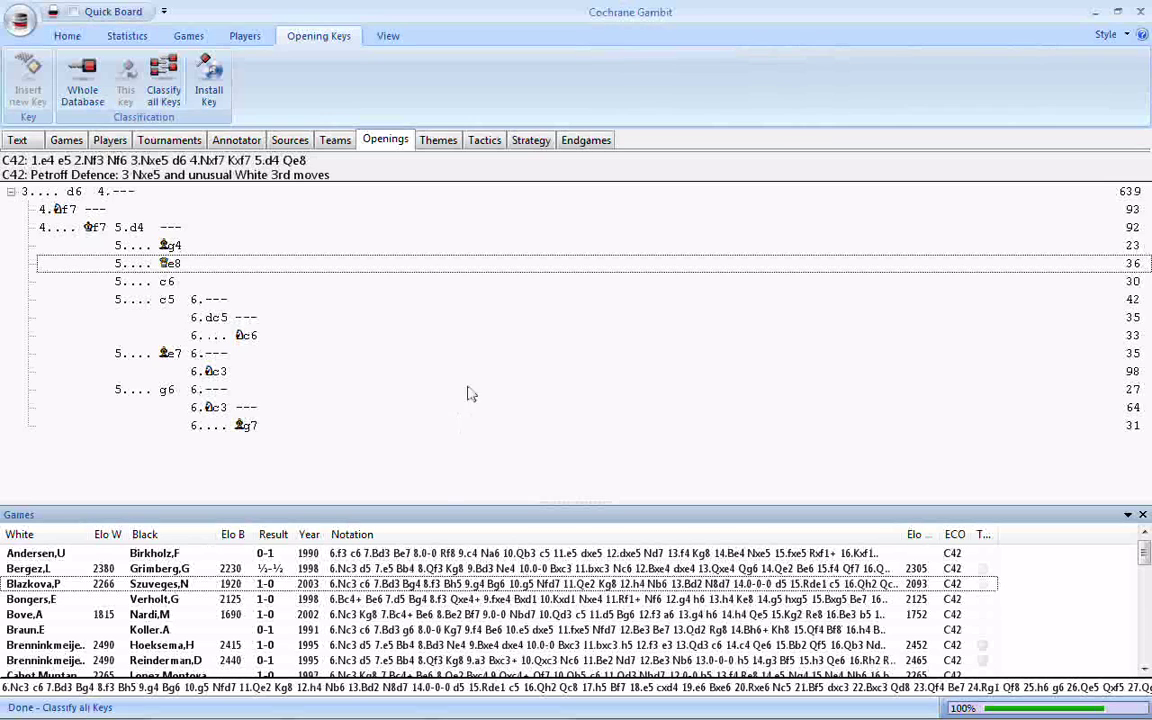
{"action": "left_click", "coordinate": [58, 36]}
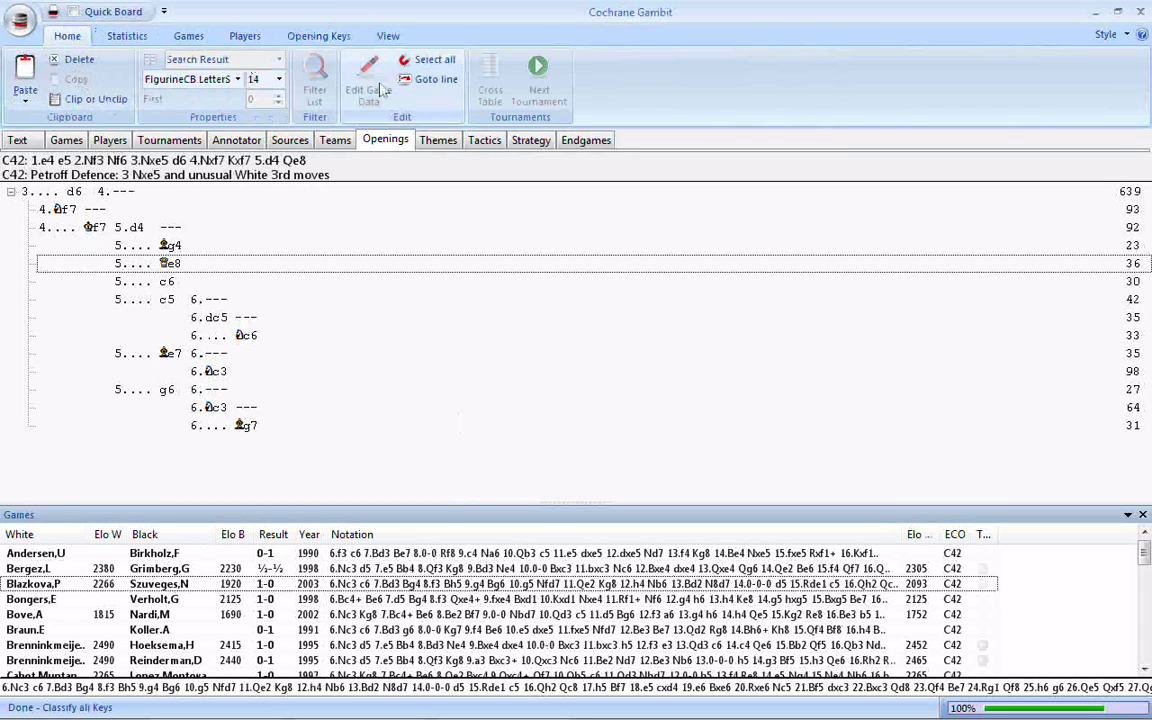
List the games classified under the "Quick wins (20 moves or less)" theme key
{"action": "left_click", "coordinate": [438, 141]}
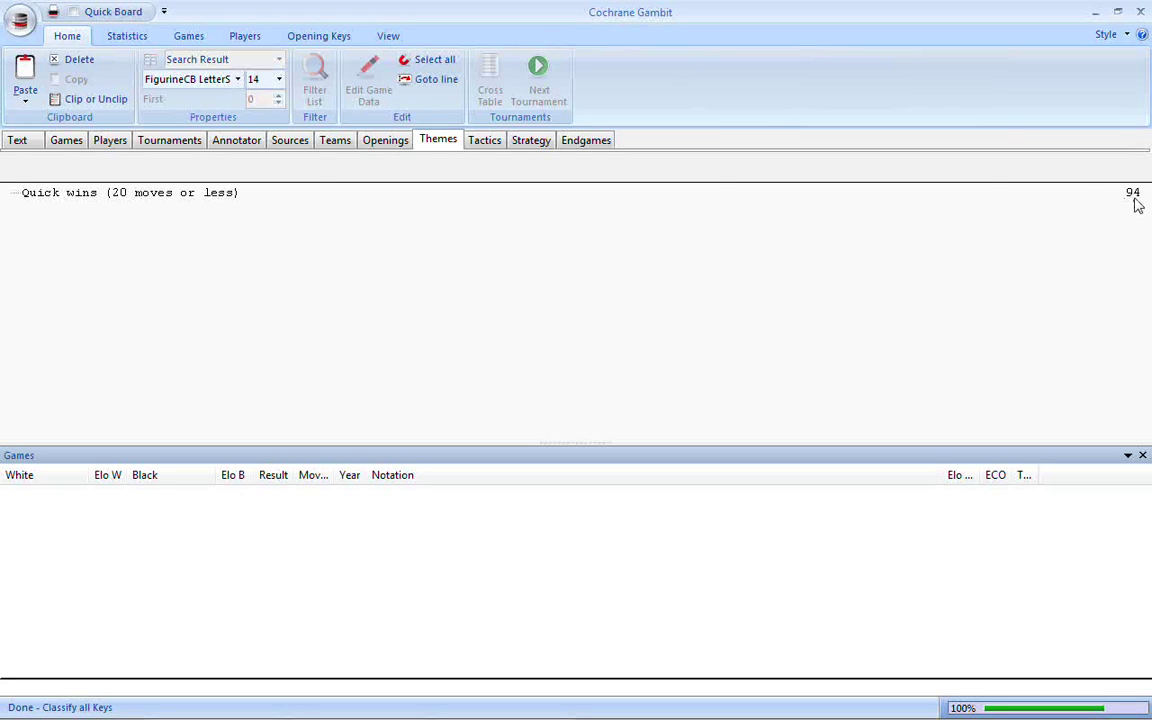
{"action": "left_click", "coordinate": [240, 193]}
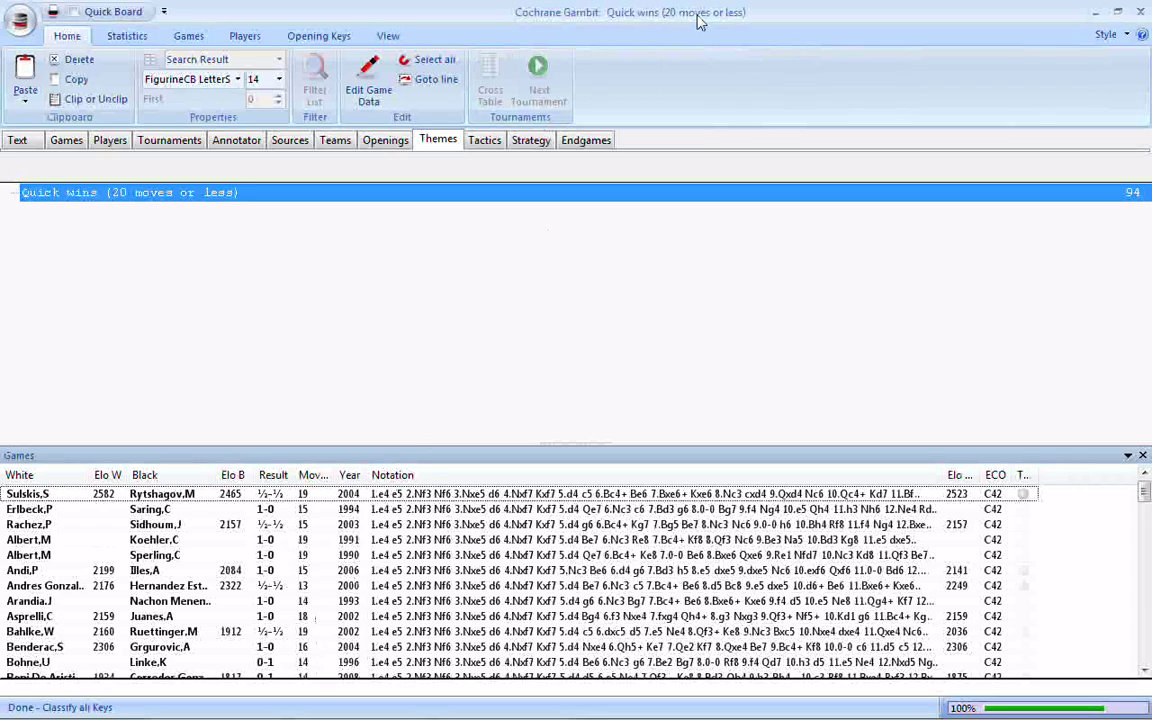
Examine the filter options for the full games list without applying a filter
{"action": "left_click", "coordinate": [66, 141]}
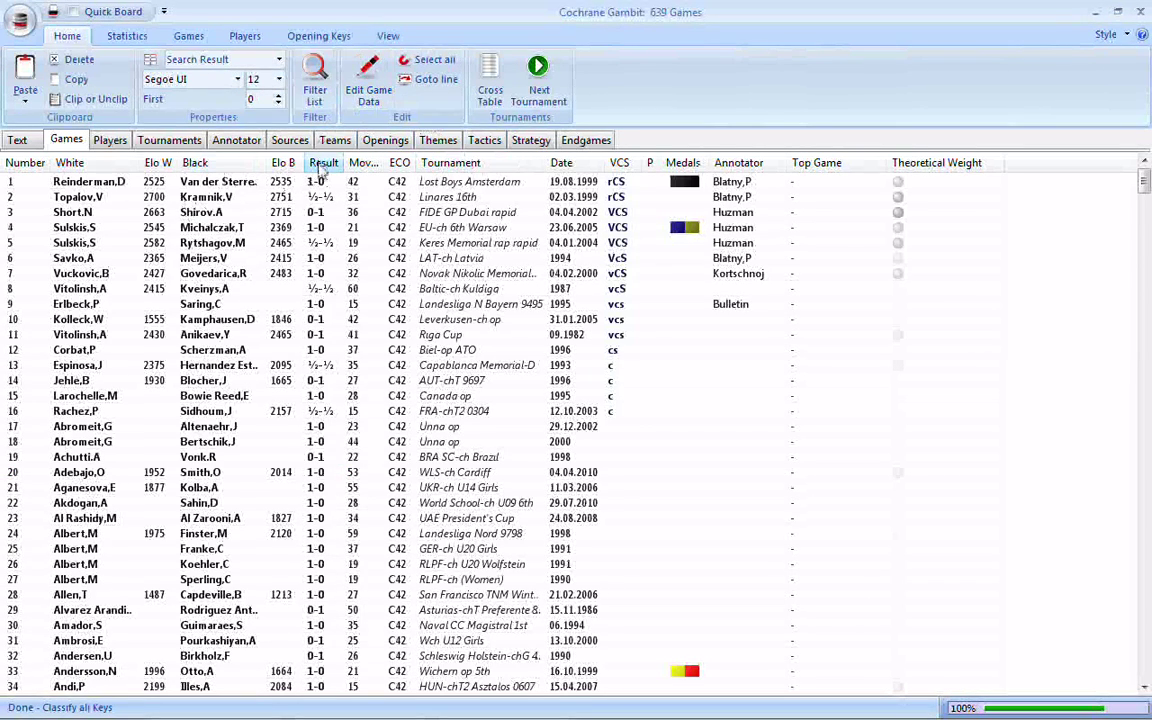
{"action": "left_click", "coordinate": [298, 88]}
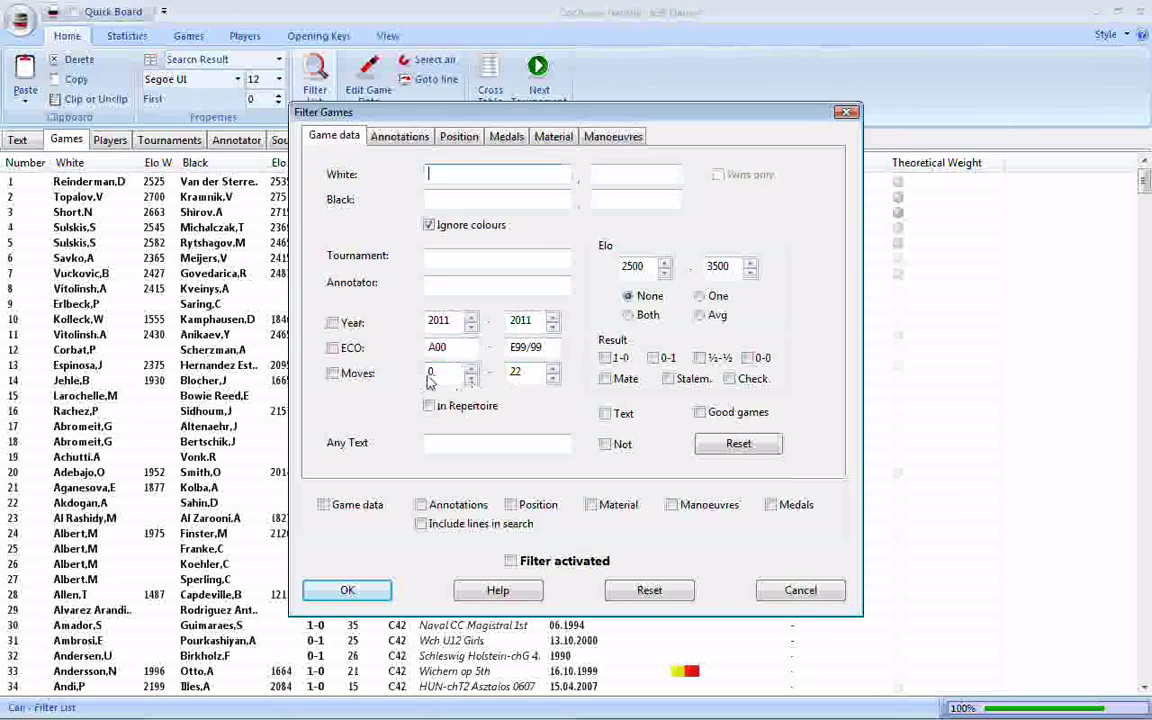
{"action": "left_click", "coordinate": [805, 589]}
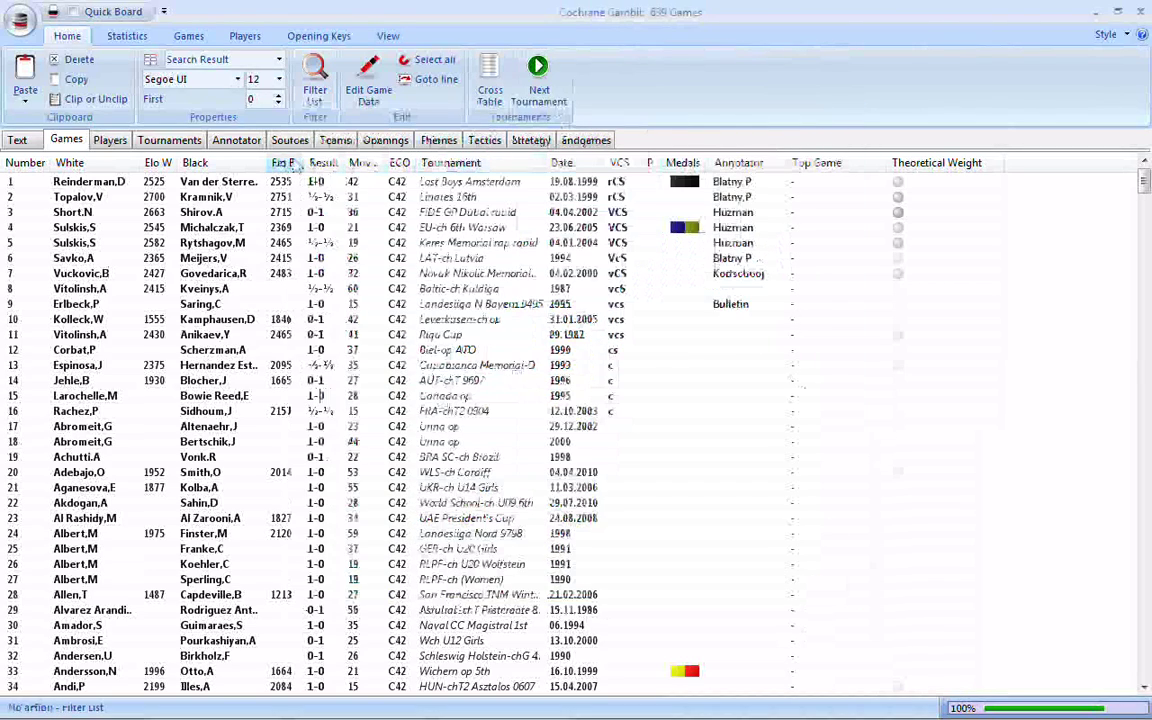
Insert a new theme key, resetting its mask and restricting the game data to the result 1-0
{"action": "left_click", "coordinate": [436, 141]}
{"action": "left_click", "coordinate": [202, 195]}
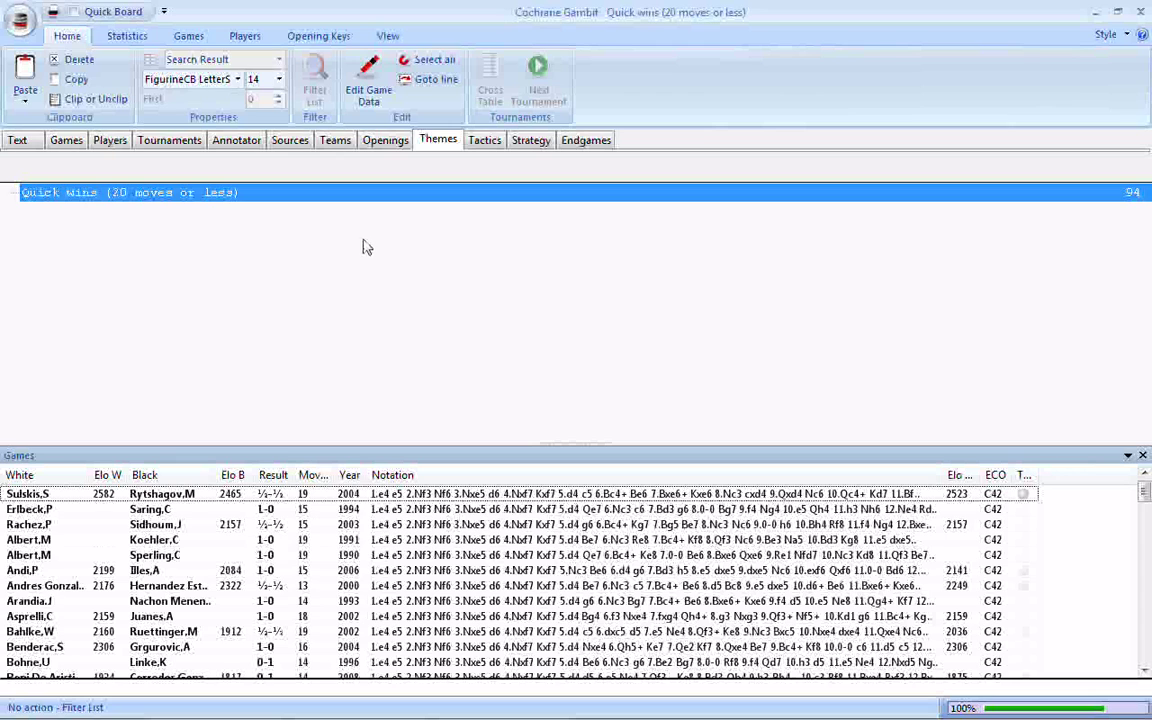
{"action": "right_click", "coordinate": [309, 233]}
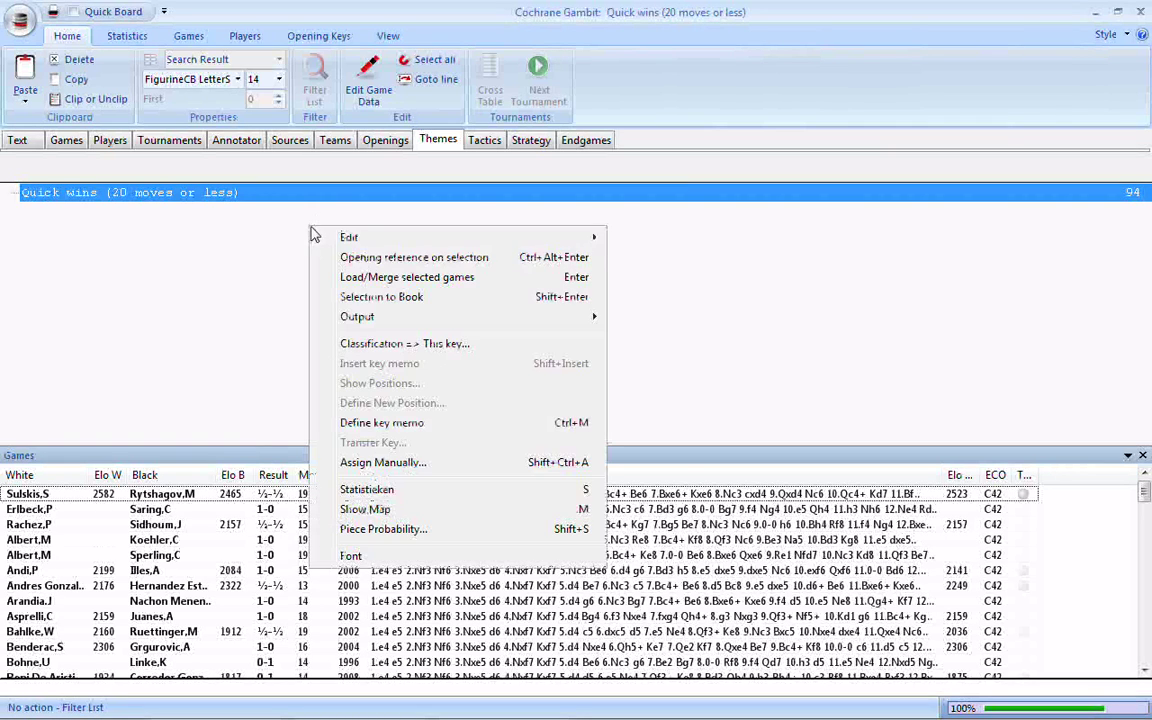
{"action": "mouse_move", "coordinate": [324, 239]}
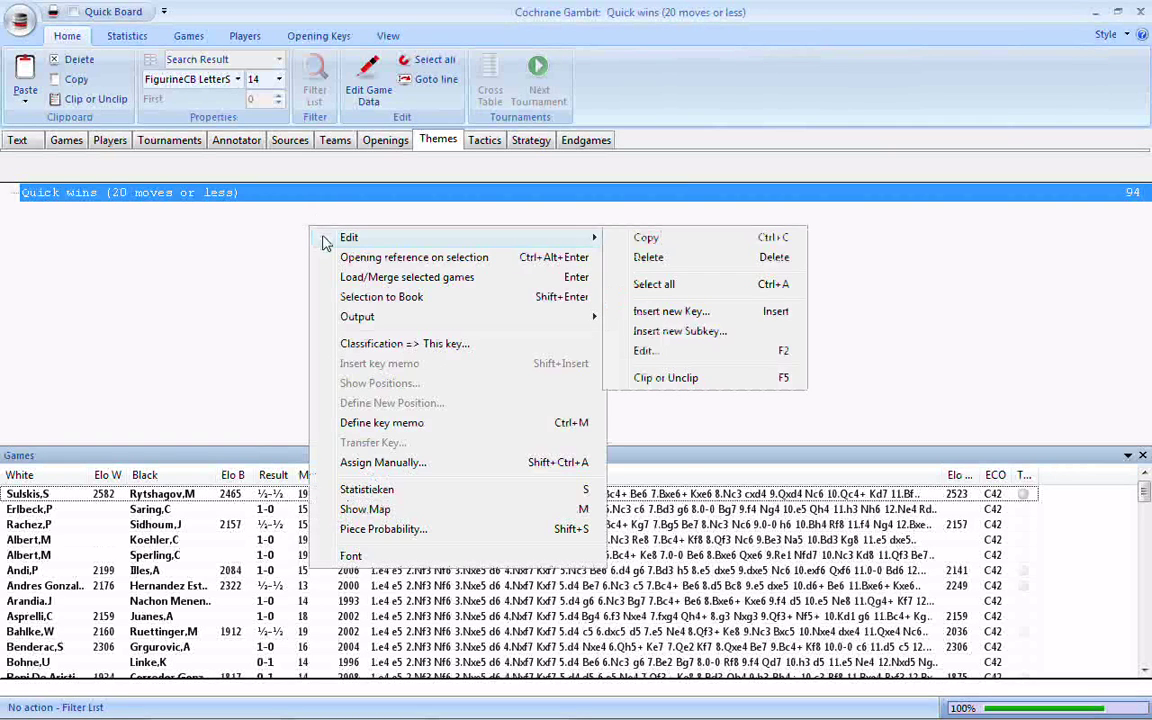
{"action": "left_click", "coordinate": [650, 316]}
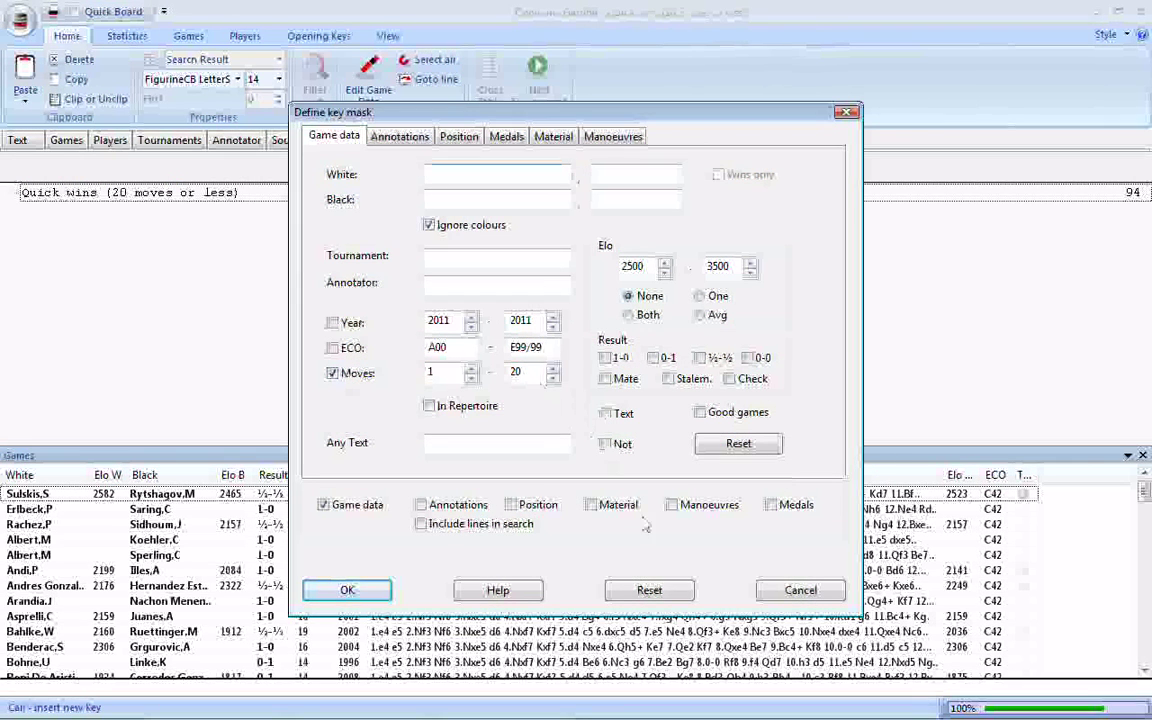
{"action": "left_click", "coordinate": [649, 590]}
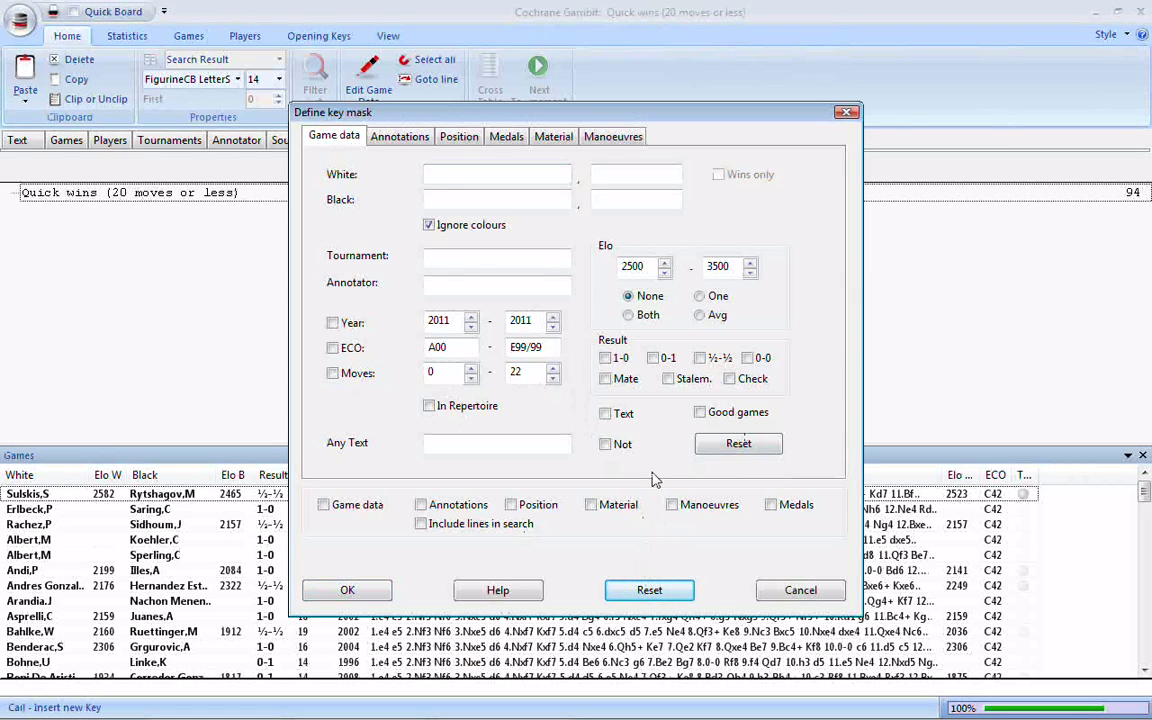
{"action": "left_click", "coordinate": [607, 359]}
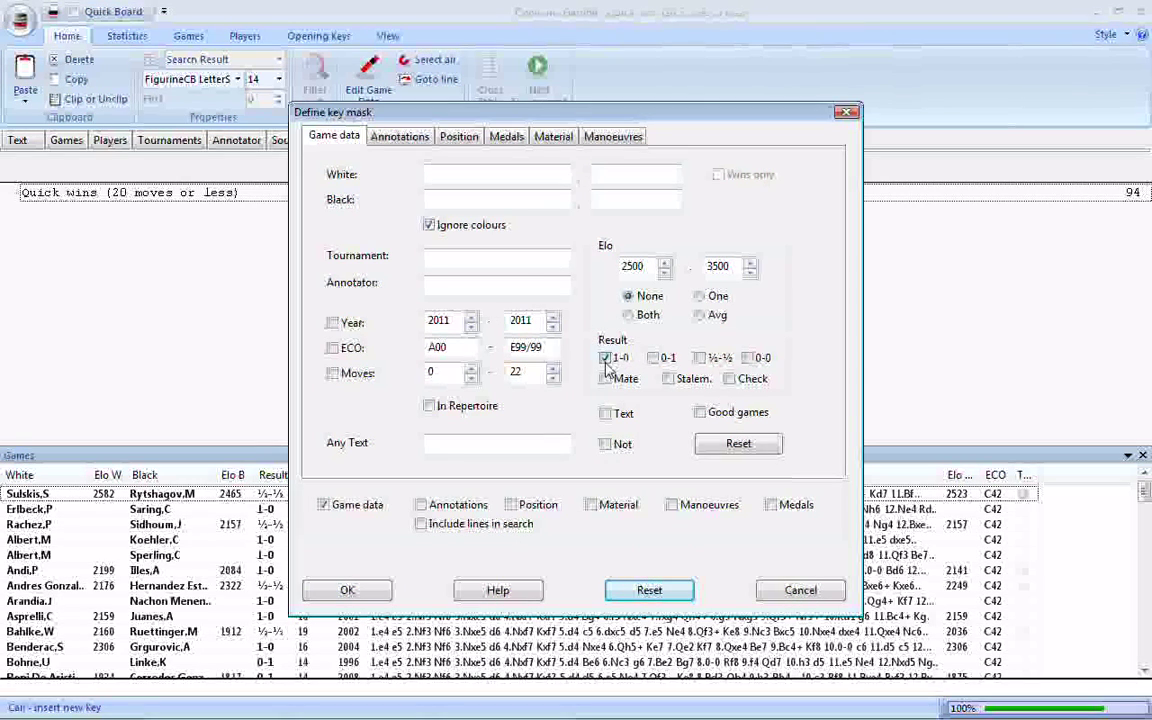
{"action": "left_click", "coordinate": [347, 590]}
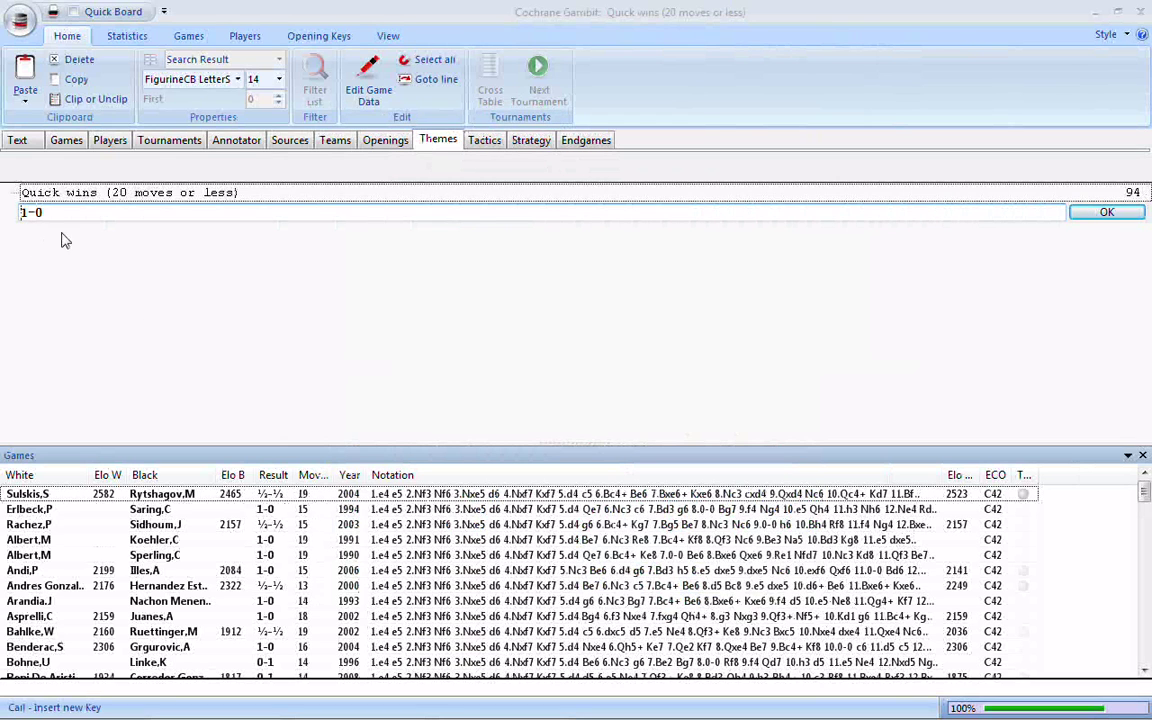
Name the new 1-0 theme key "White wins"
{"action": "left_click_drag", "start_coordinate": [42, 215], "coordinate": [15, 215]}
{"action": "type", "text": "White"}
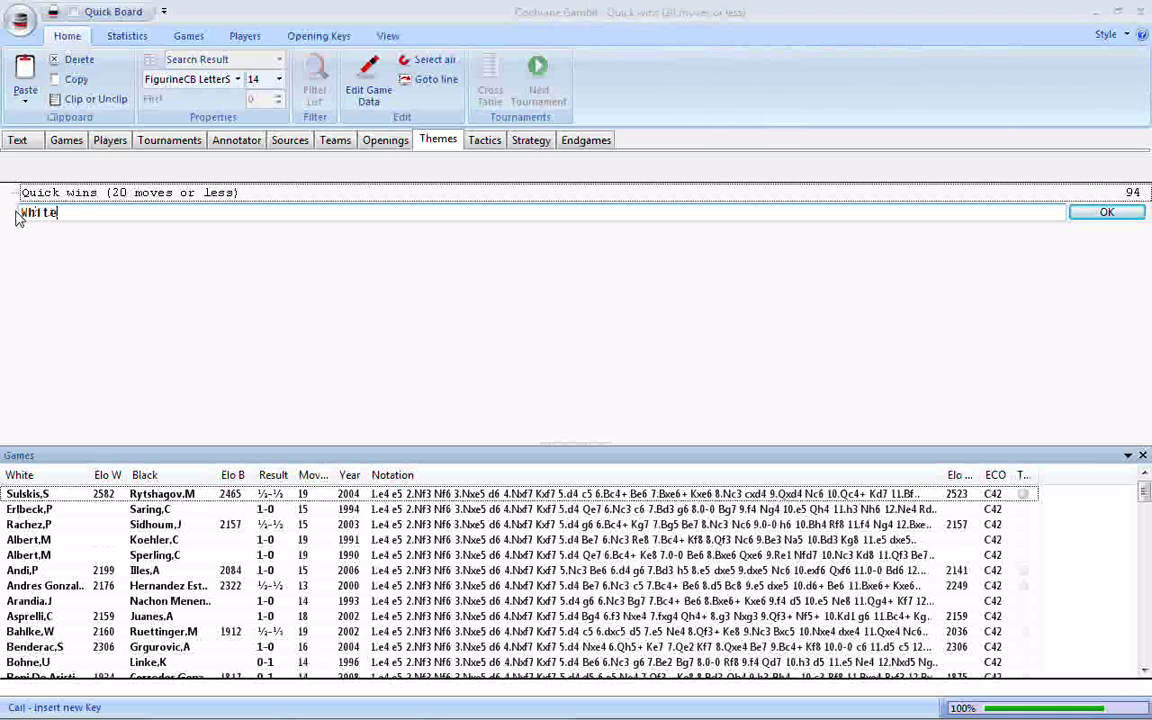
{"action": "type", "text": " wins"}
{"action": "left_click", "coordinate": [1107, 212]}
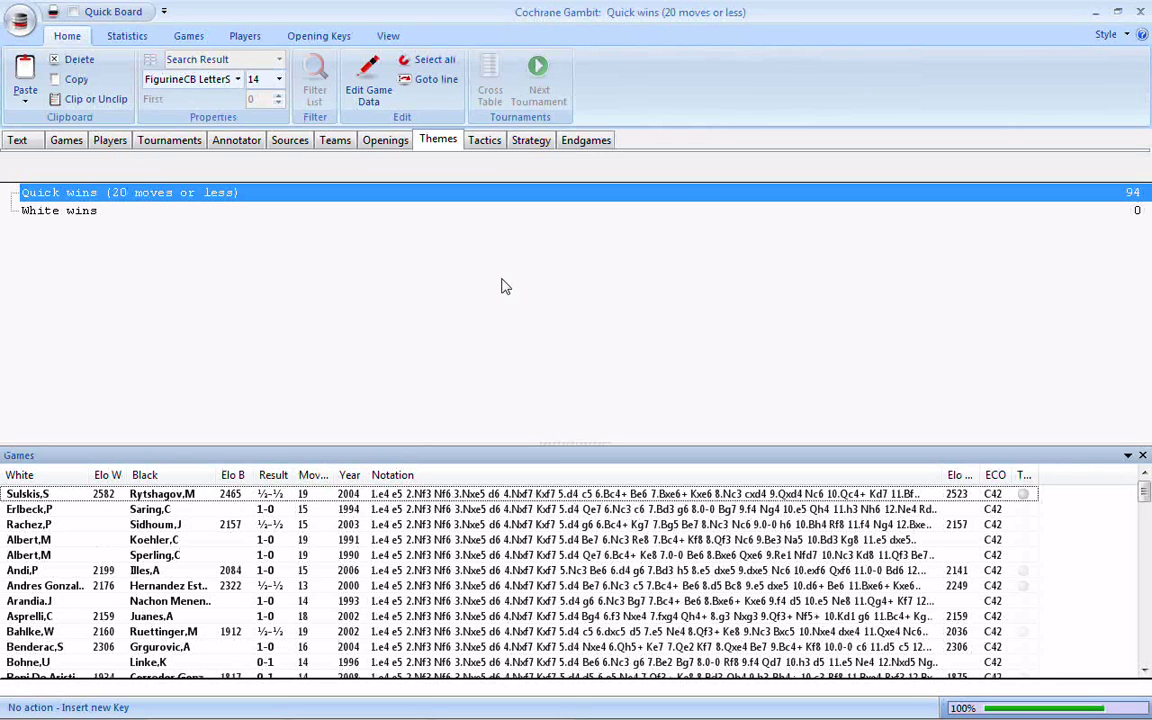
Insert another theme key with a material mask of 1–8 pawns and no pieces for each side
{"action": "right_click", "coordinate": [366, 291]}
{"action": "mouse_move", "coordinate": [491, 305]}
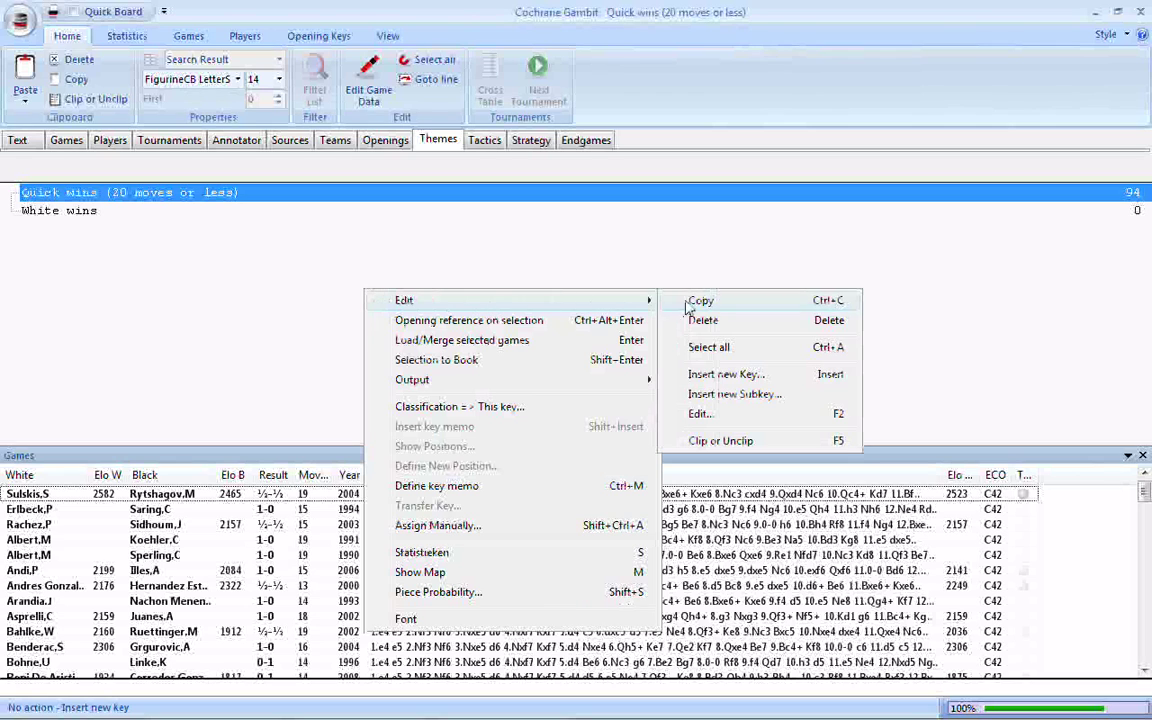
{"action": "left_click", "coordinate": [716, 378]}
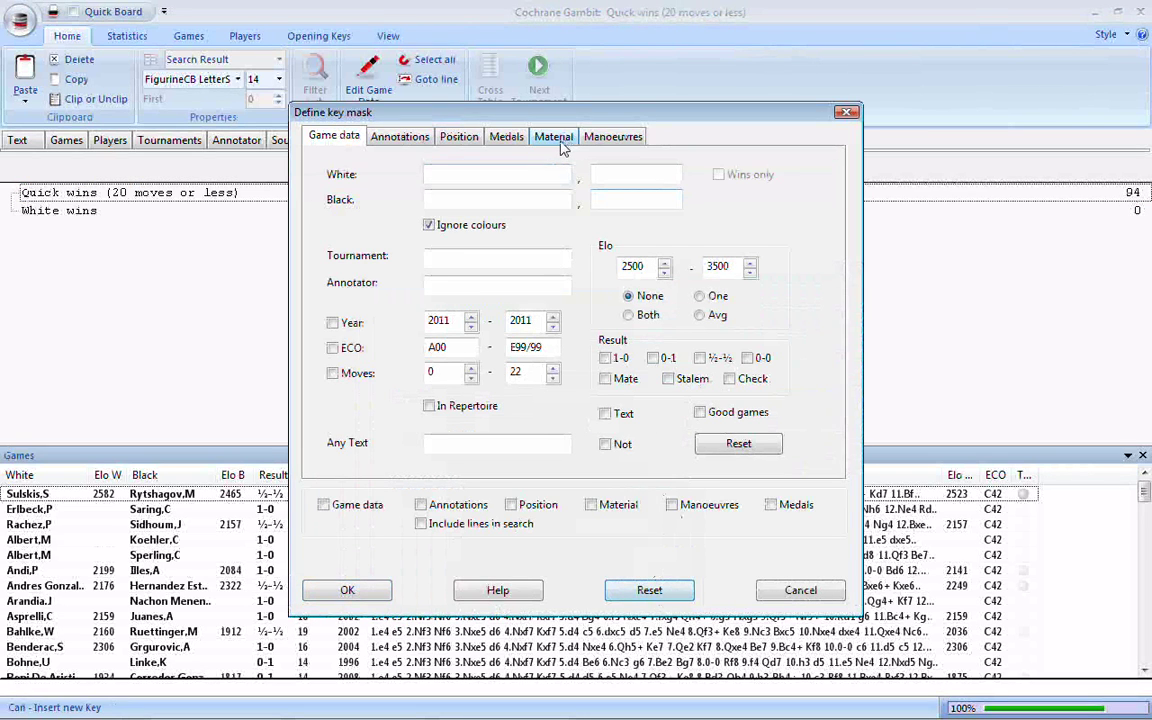
{"action": "left_click", "coordinate": [563, 140]}
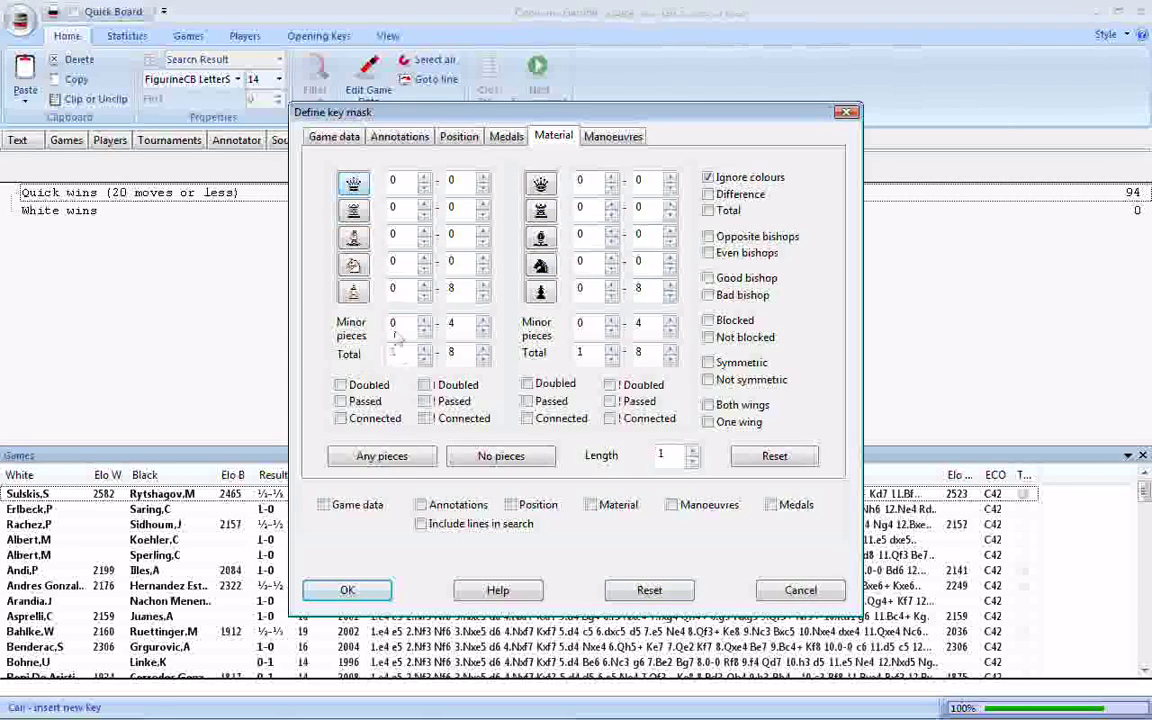
{"action": "left_click", "coordinate": [392, 289]}
{"action": "type", "text": "1"}
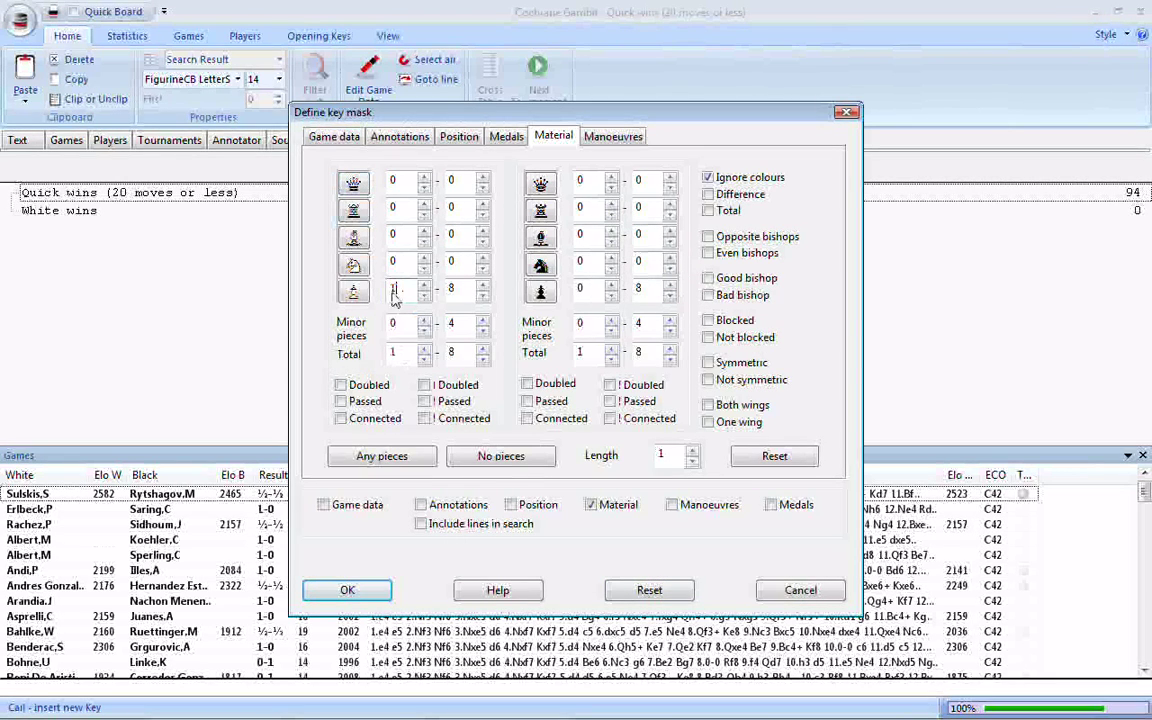
{"action": "left_click", "coordinate": [580, 289]}
{"action": "type", "text": "1"}
{"action": "left_click", "coordinate": [361, 592]}
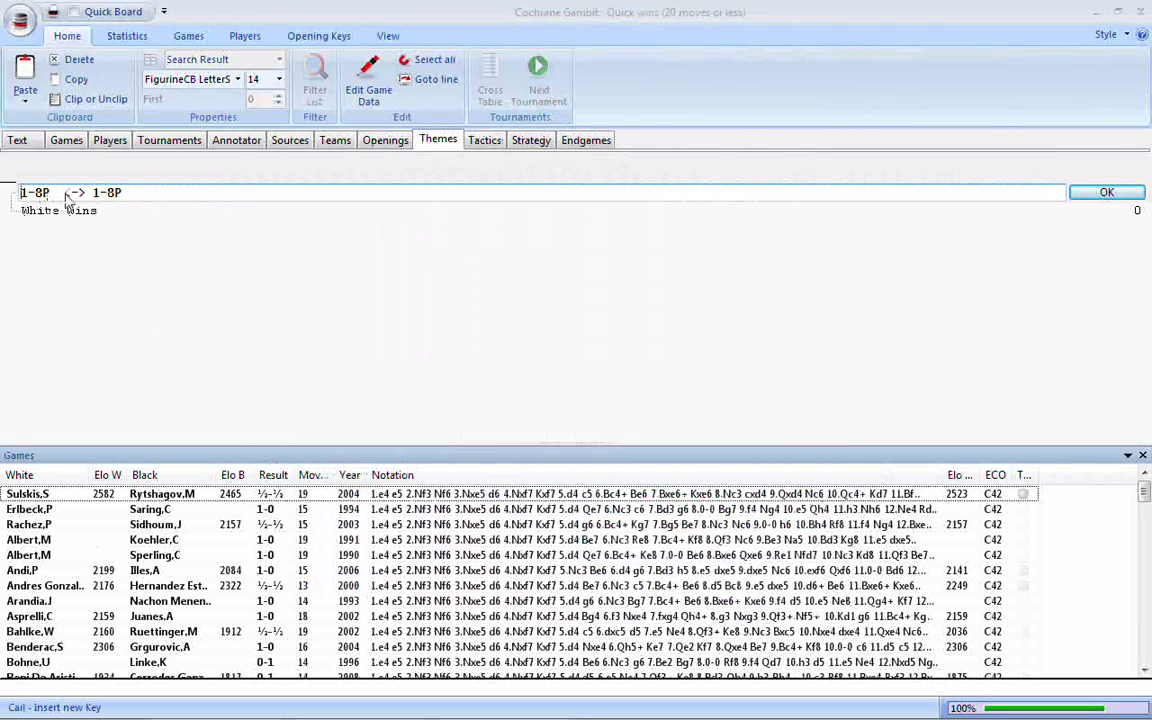
Name the new material-based theme key "King & pawn endings"
{"action": "left_click_drag", "start_coordinate": [132, 197], "coordinate": [9, 196]}
{"action": "type", "text": "K1"}
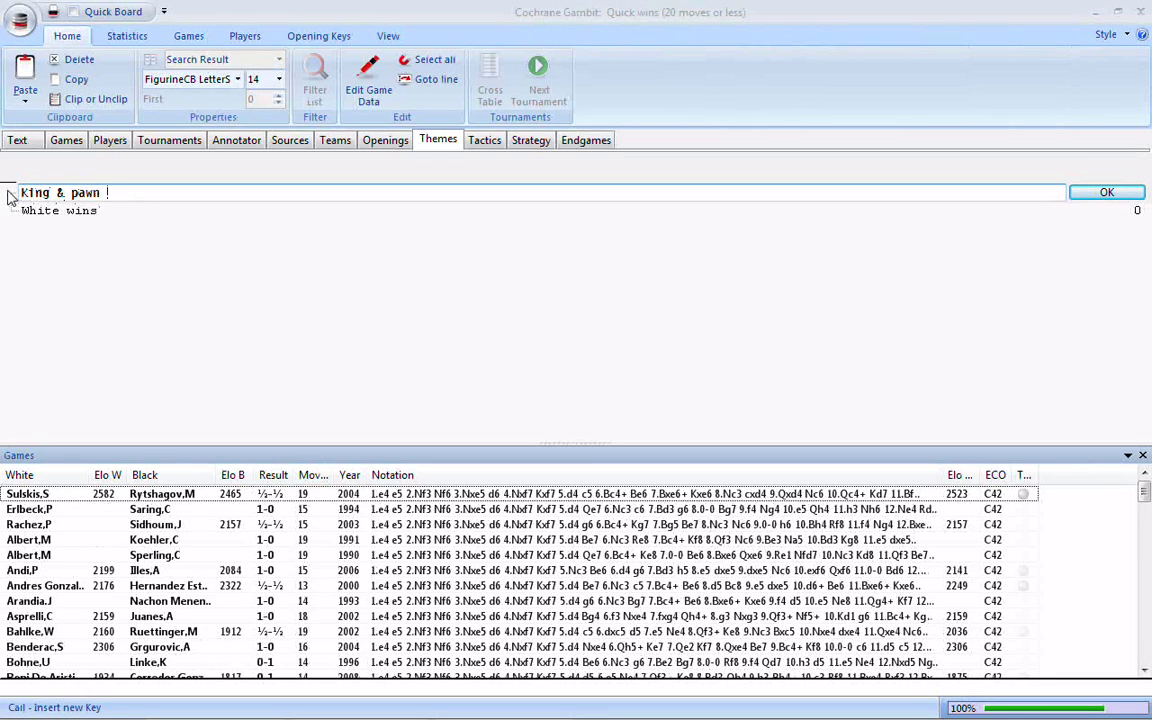
{"action": "type", "text": "ng & pawn endings"}
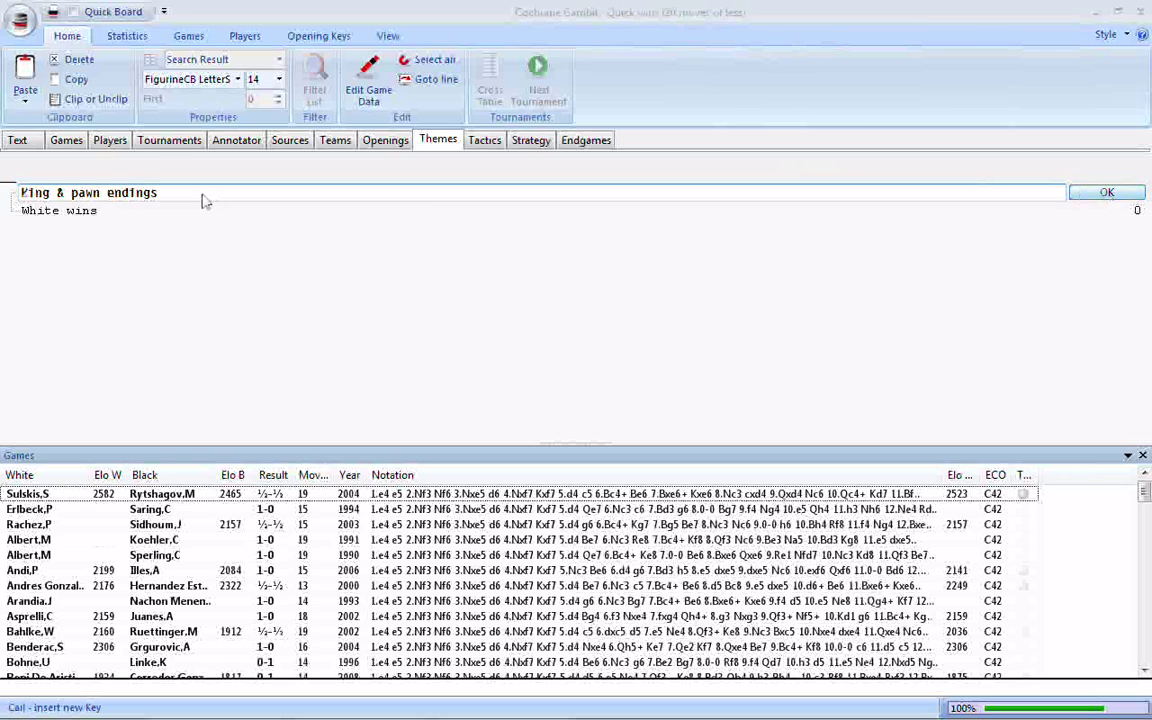
{"action": "left_click", "coordinate": [1104, 193]}
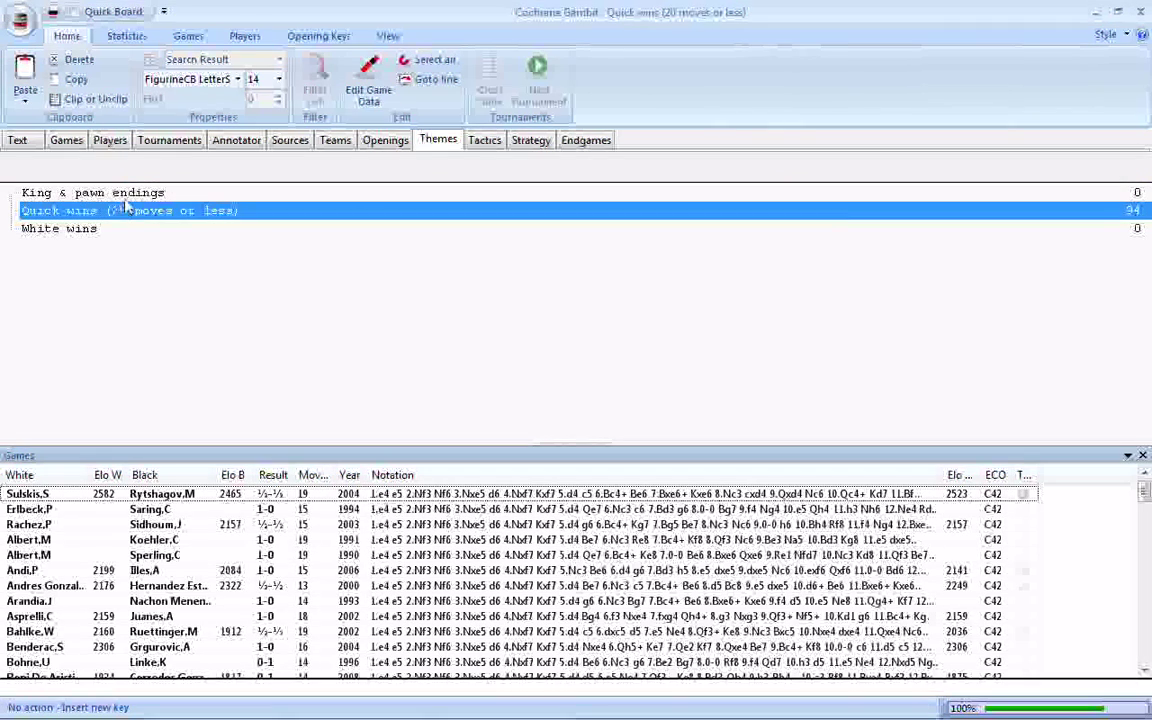
Classify all keys again for Themes only, leaving Openings out
{"action": "left_click", "coordinate": [308, 38]}
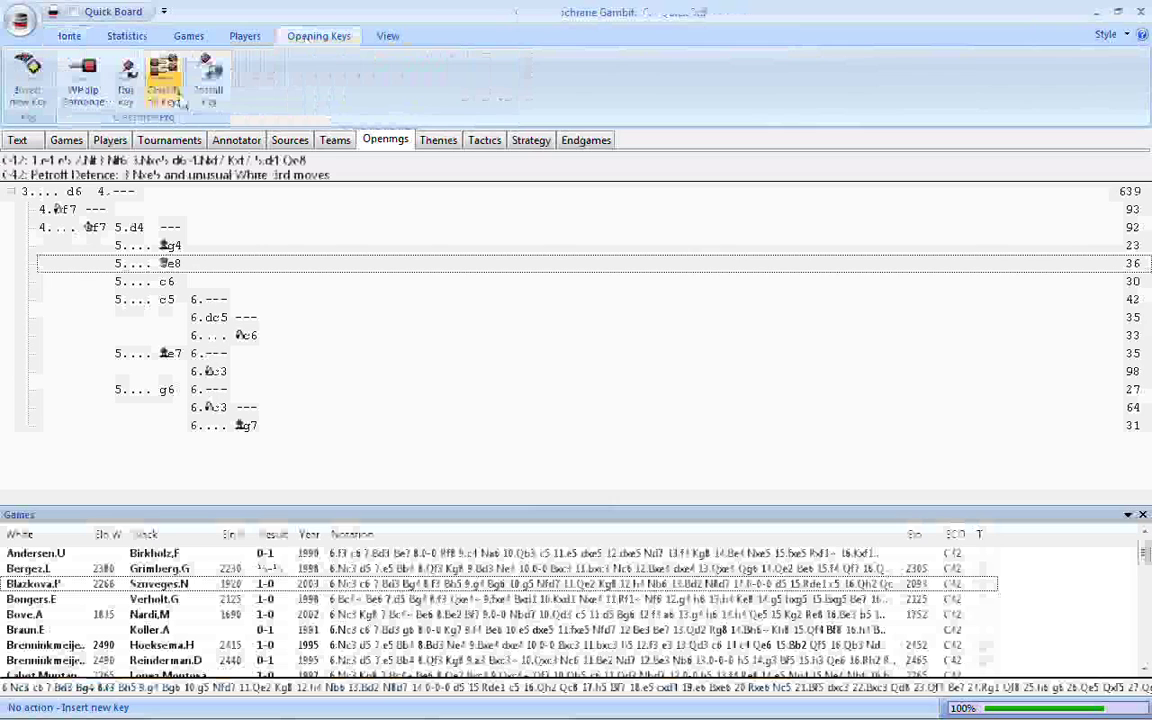
{"action": "left_click", "coordinate": [162, 88]}
{"action": "left_click", "coordinate": [540, 390]}
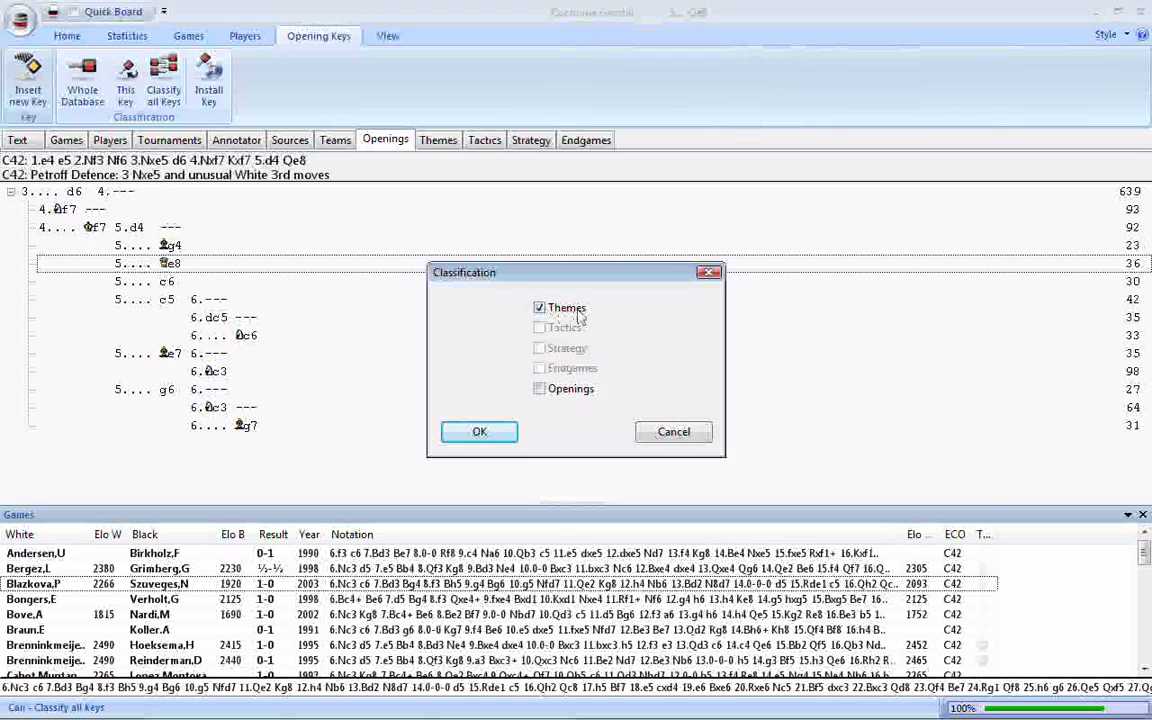
{"action": "left_click", "coordinate": [478, 432]}
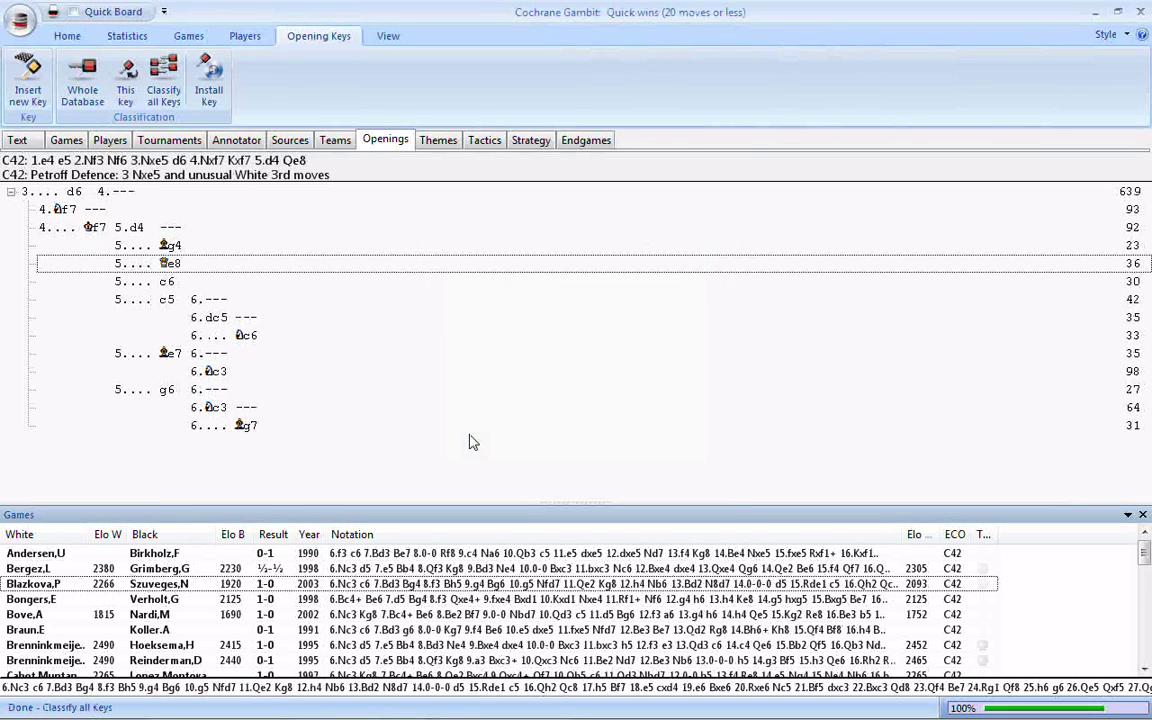
List the games classified under the "King & pawn endings" and "White wins" theme keys
{"action": "left_click", "coordinate": [64, 38]}
{"action": "left_click", "coordinate": [438, 140]}
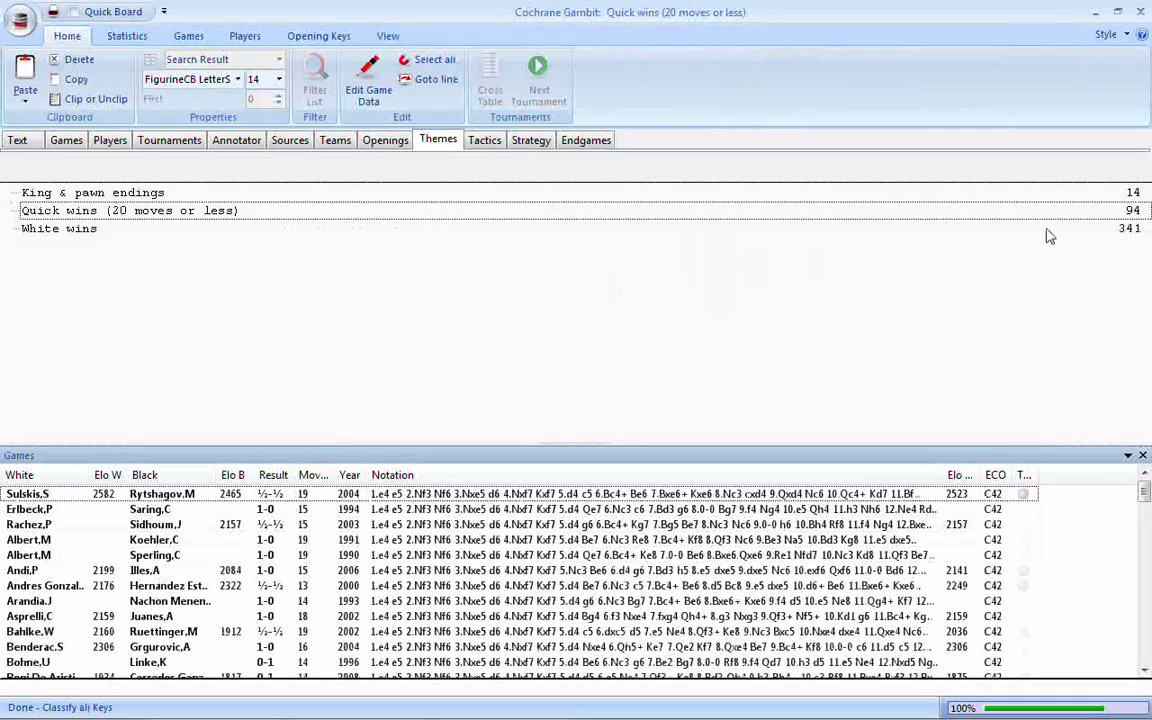
{"action": "left_click", "coordinate": [228, 191]}
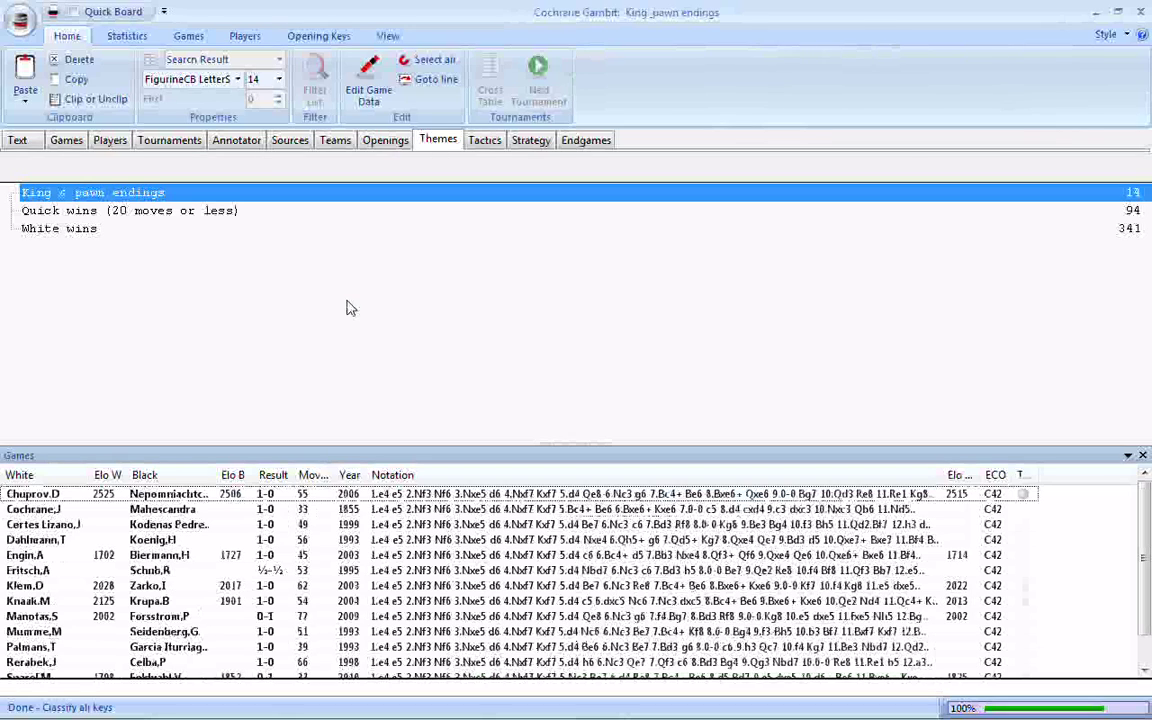
{"action": "left_click", "coordinate": [158, 232]}
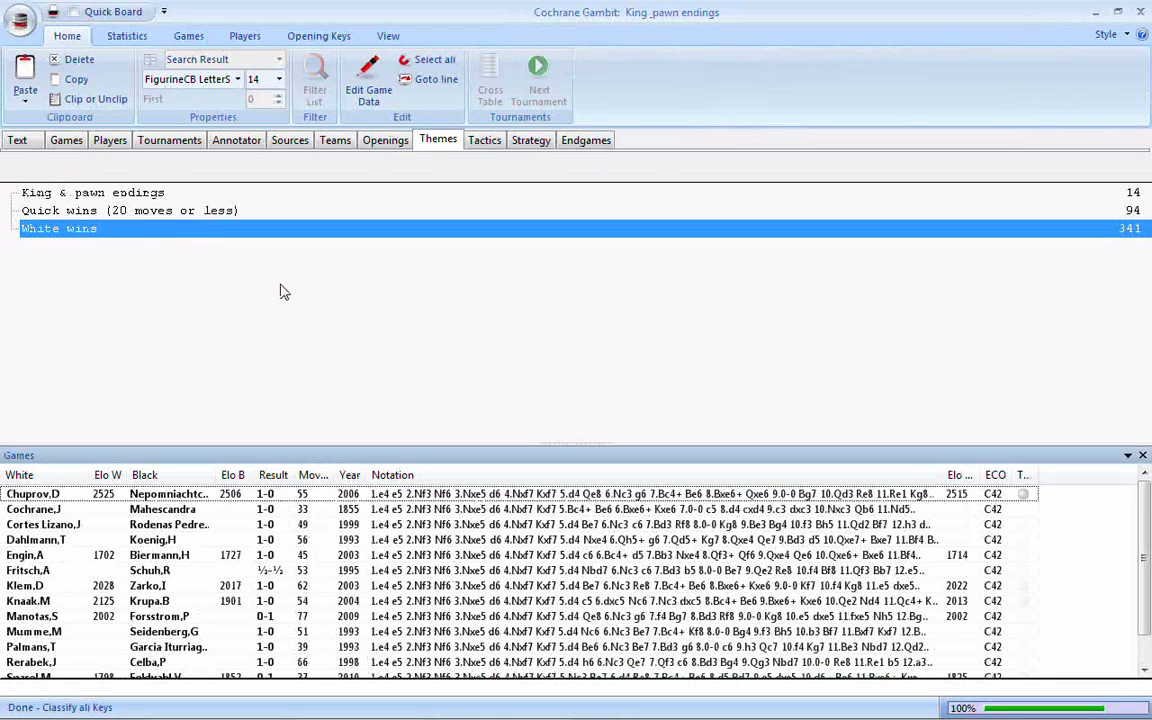
Insert a new theme key with a game data mask requiring one player with an Elo of 2500–3500
{"action": "right_click", "coordinate": [280, 358]}
{"action": "mouse_move", "coordinate": [330, 368]}
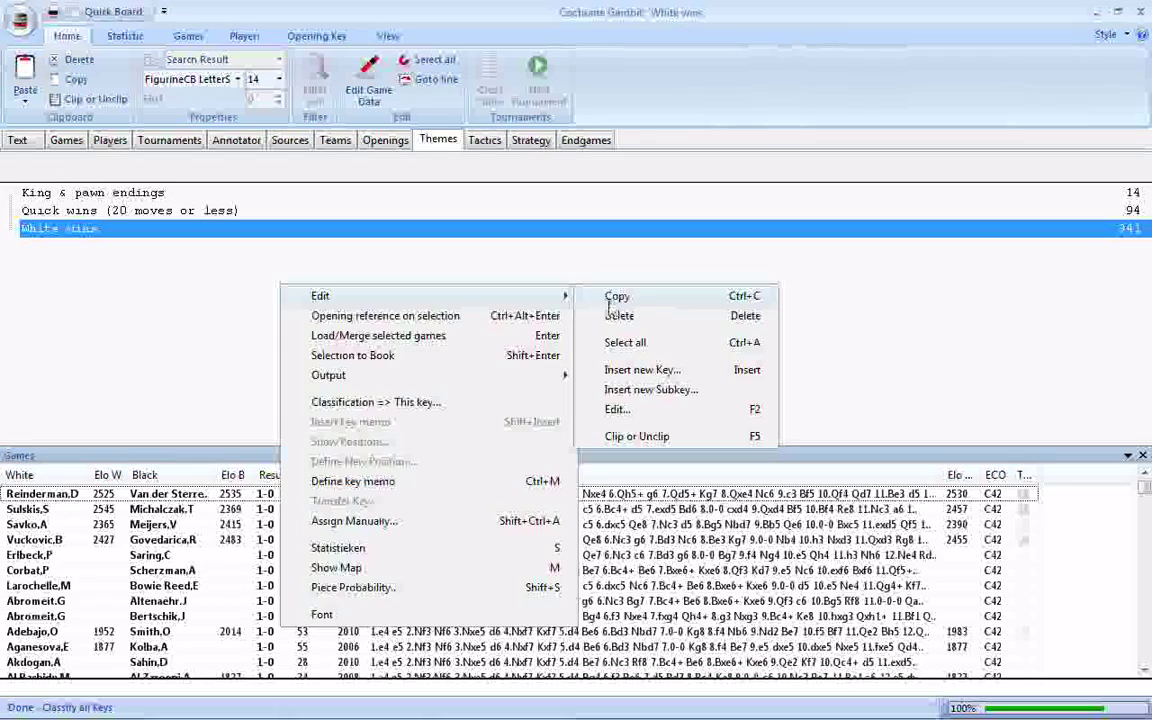
{"action": "left_click", "coordinate": [641, 364]}
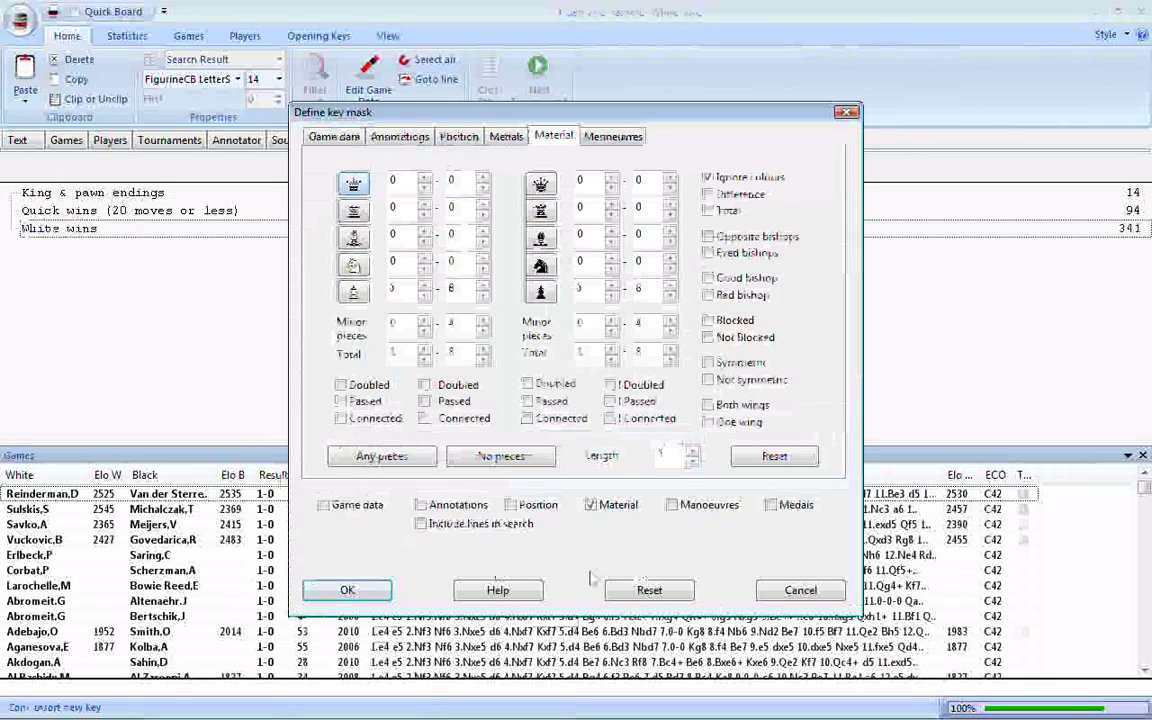
{"action": "left_click", "coordinate": [312, 136]}
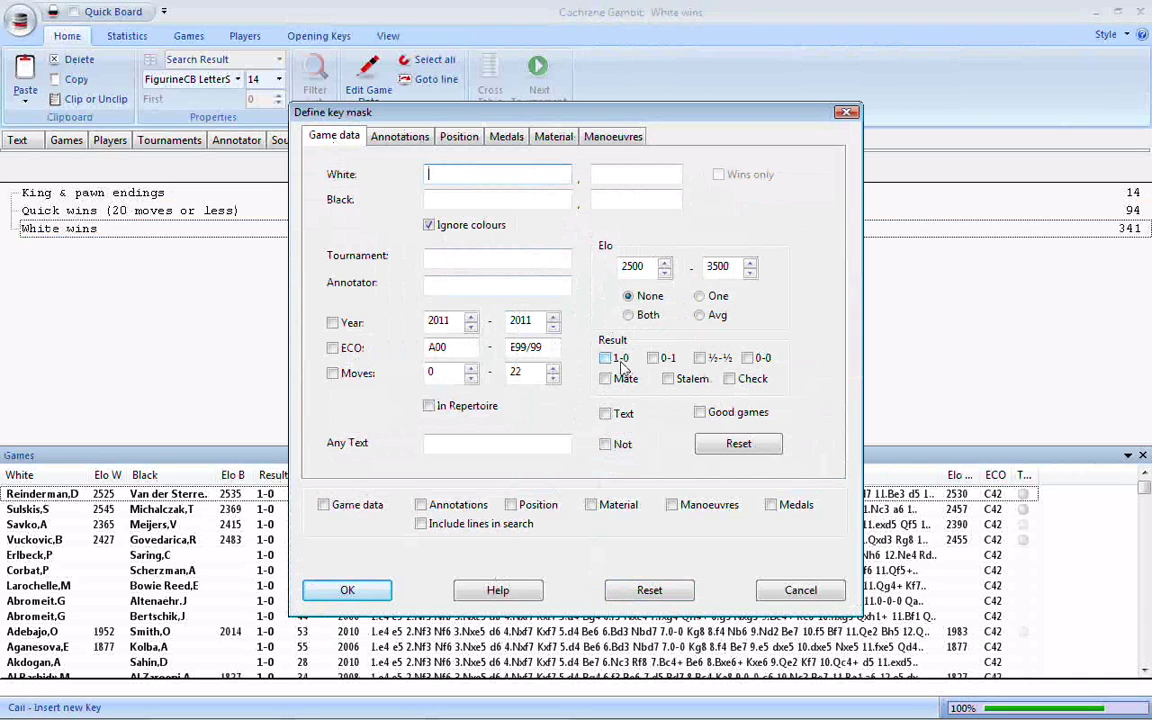
{"action": "left_click", "coordinate": [699, 296]}
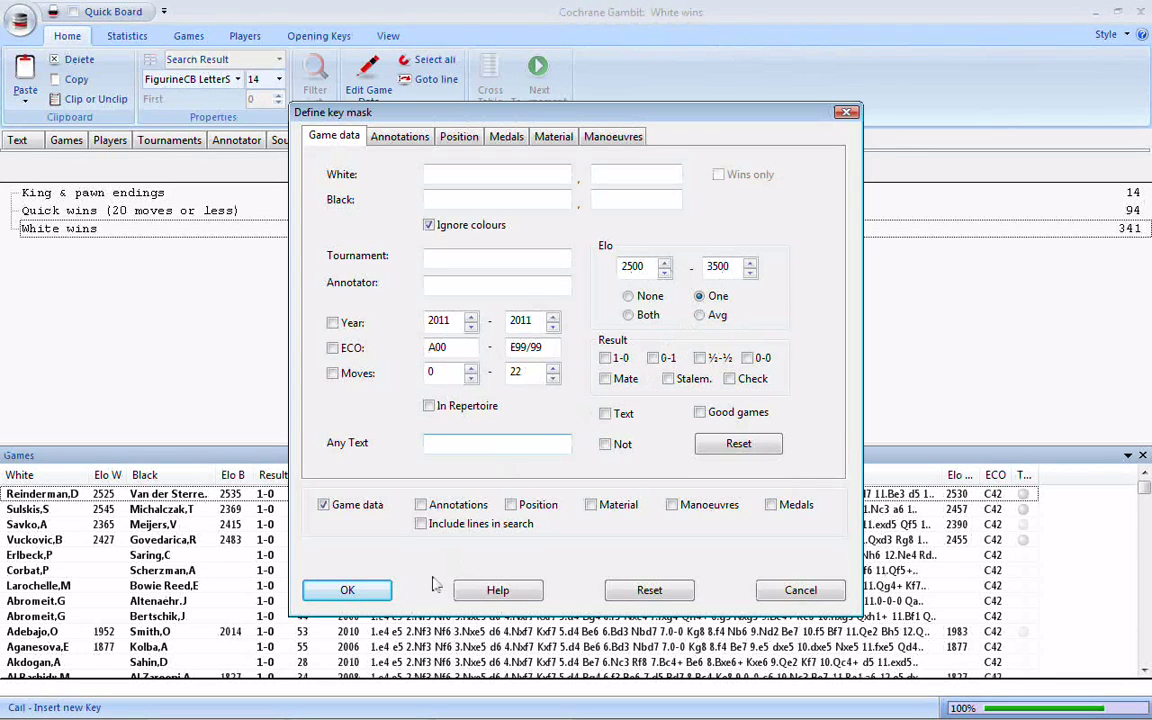
{"action": "left_click", "coordinate": [347, 590]}
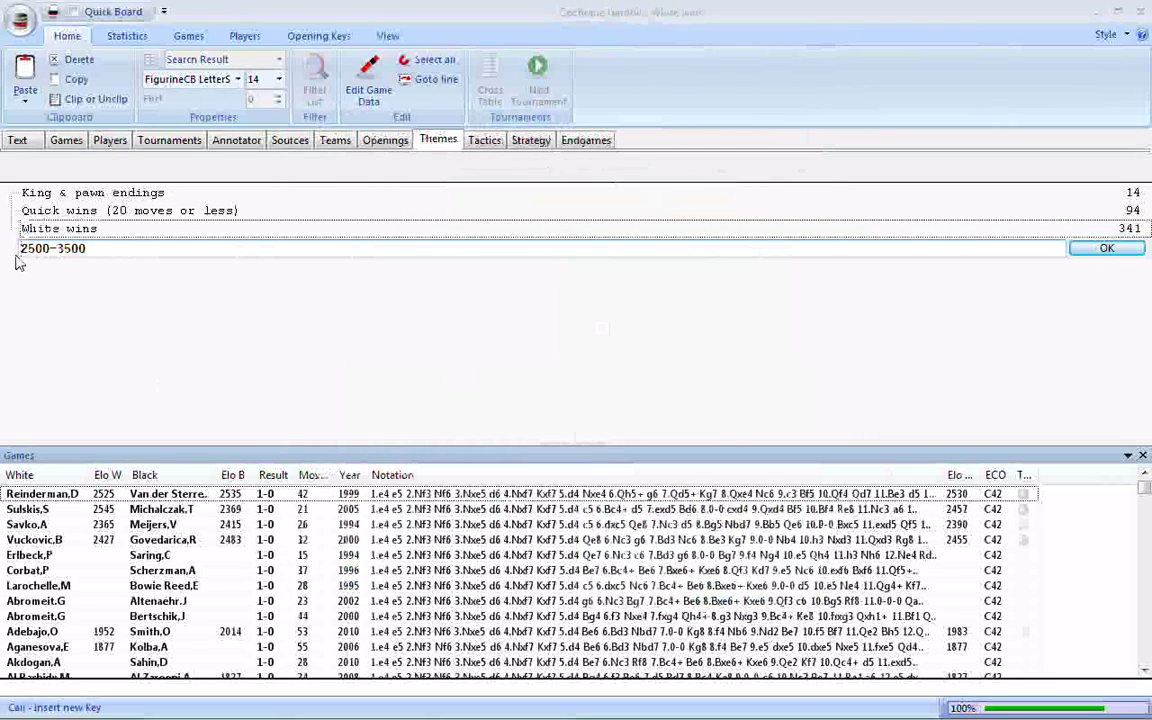
Name the new Elo-based theme key "GM games"
{"action": "left_click_drag", "start_coordinate": [97, 258], "coordinate": [14, 258]}
{"action": "type", "text": "GM"}
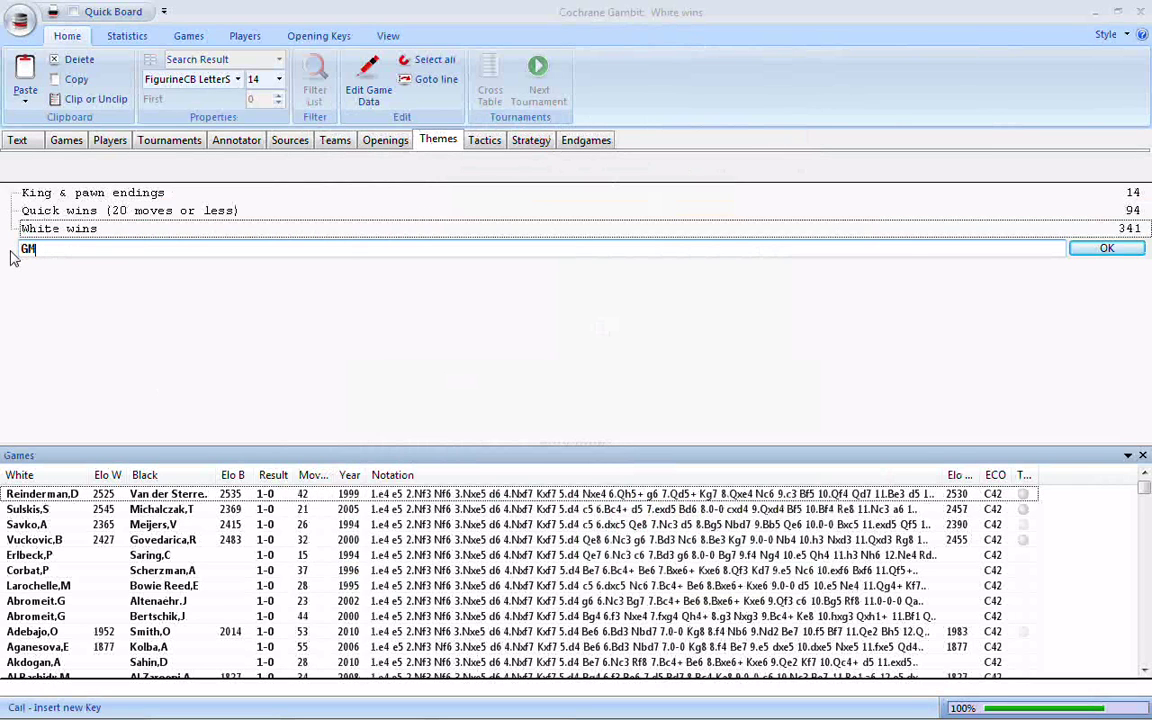
{"action": "type", "text": " games"}
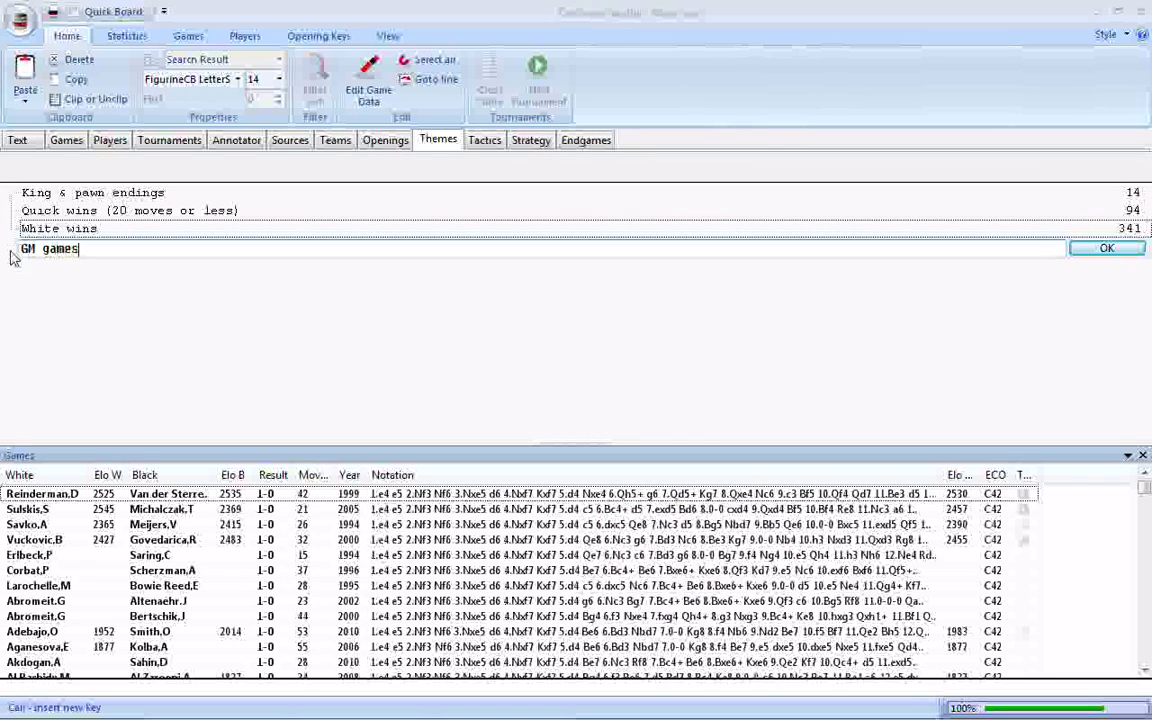
{"action": "left_click", "coordinate": [1105, 250]}
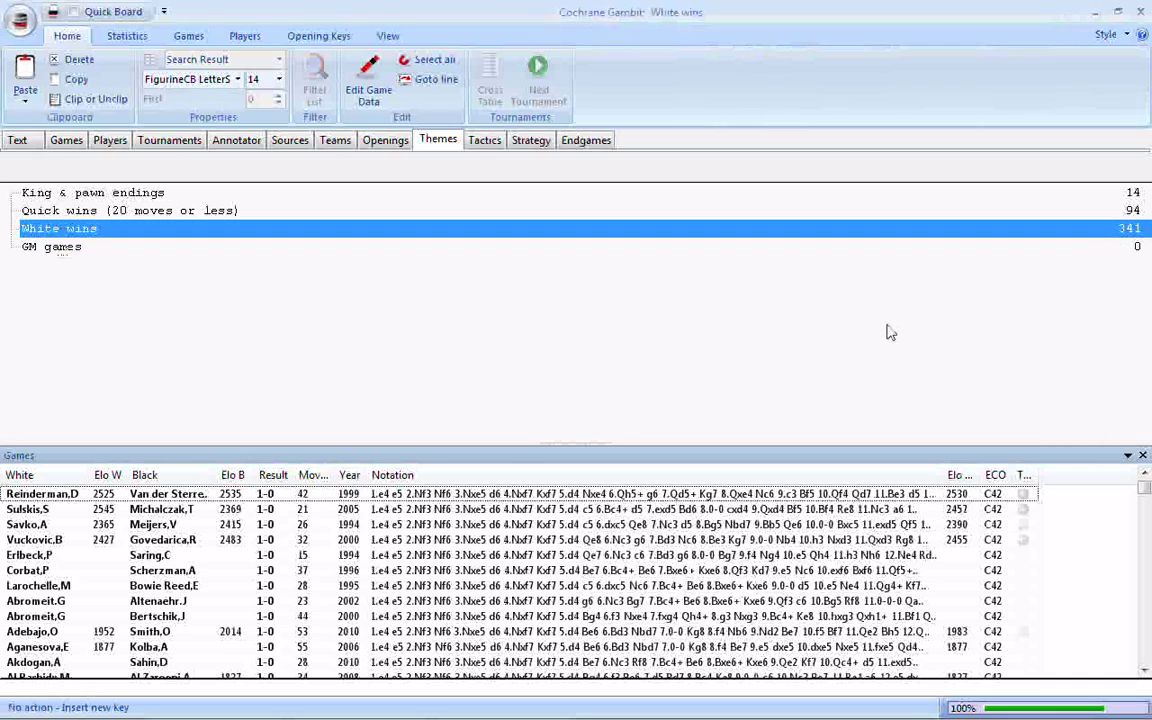
Run the classification of all keys with Themes included and Openings excluded to fill the "GM games" key
{"action": "left_click", "coordinate": [321, 45]}
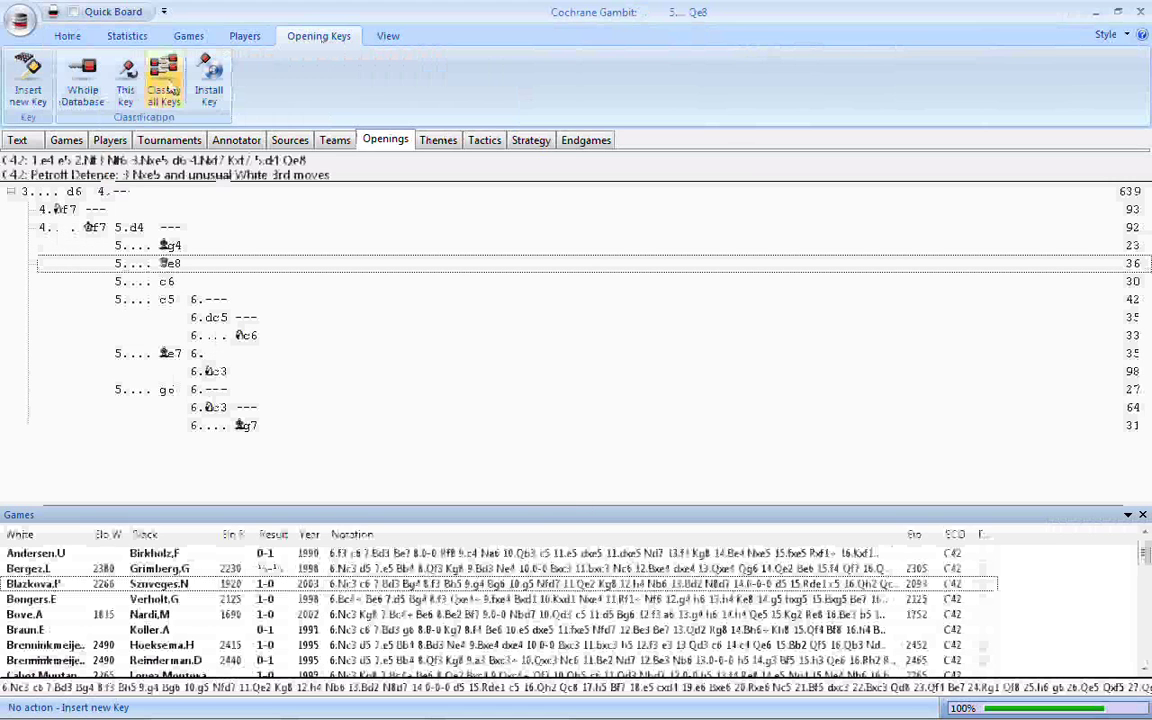
{"action": "left_click", "coordinate": [163, 82]}
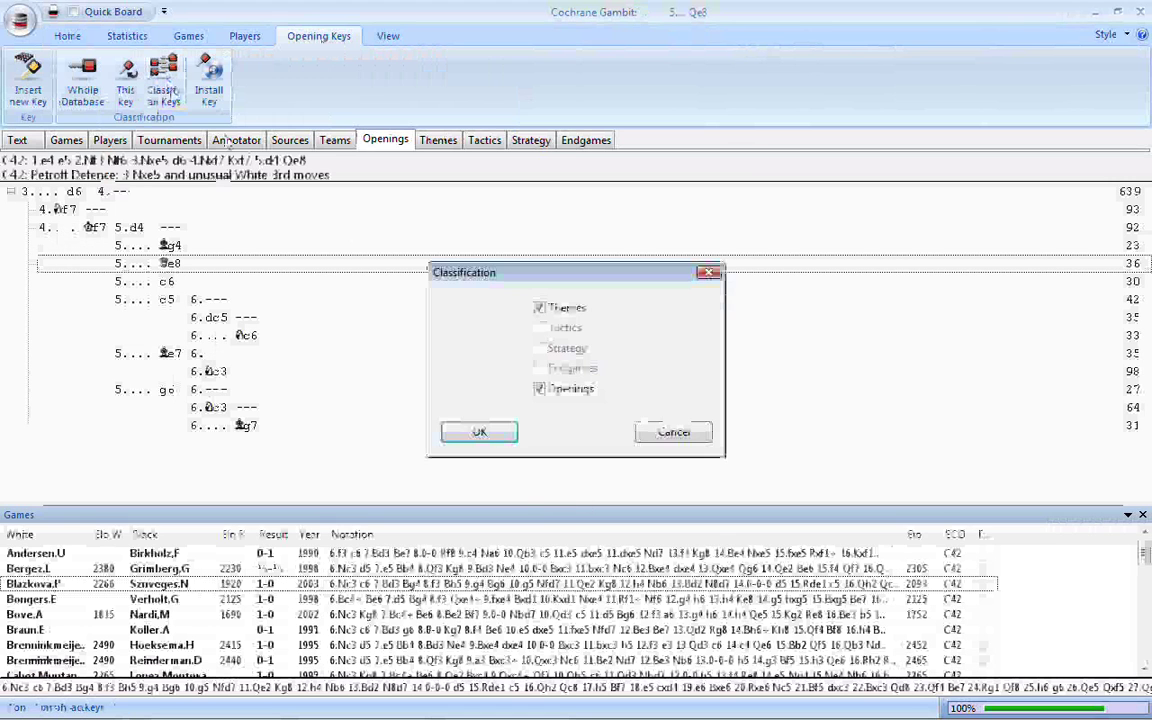
{"action": "left_click", "coordinate": [541, 389]}
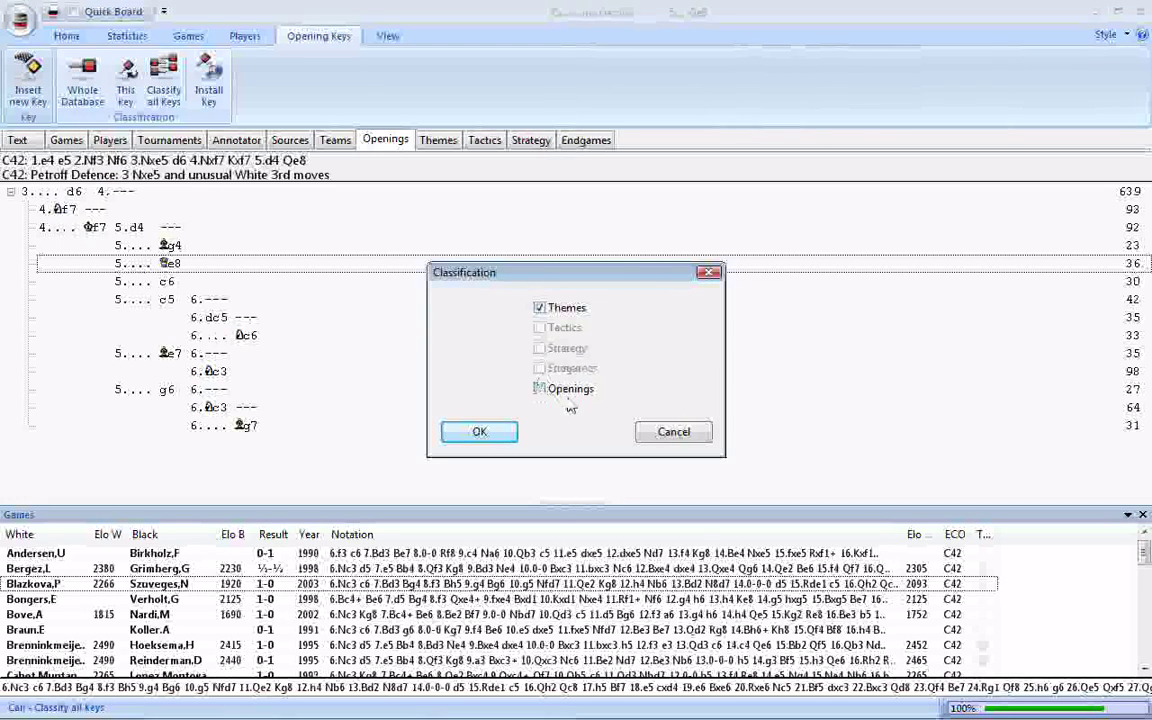
{"action": "left_click", "coordinate": [480, 432]}
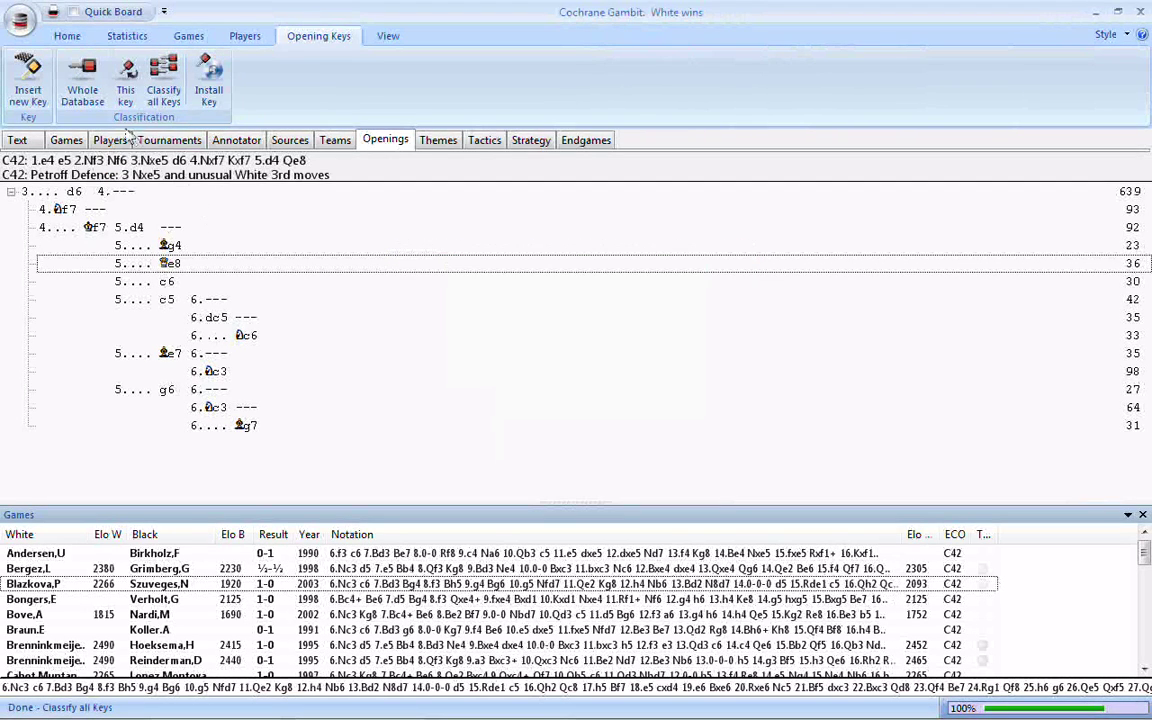
Return to the theme keys and list the games classified under "GM games"
{"action": "left_click", "coordinate": [70, 36]}
{"action": "left_click", "coordinate": [437, 145]}
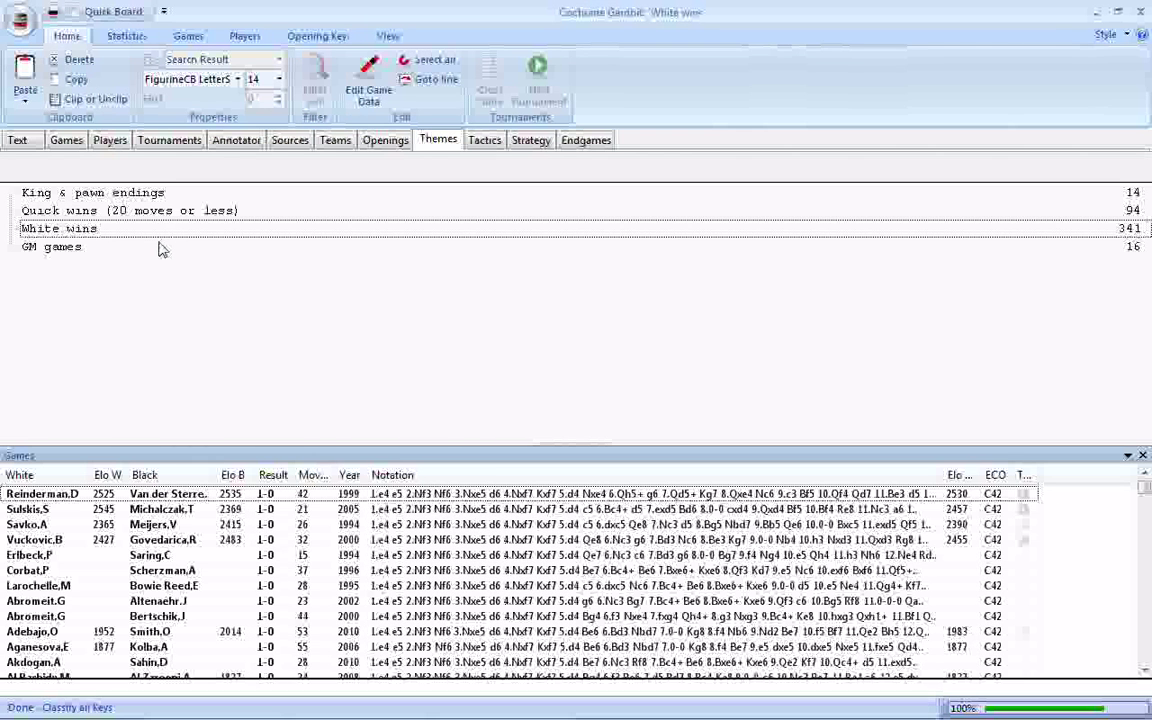
{"action": "left_click", "coordinate": [120, 249]}
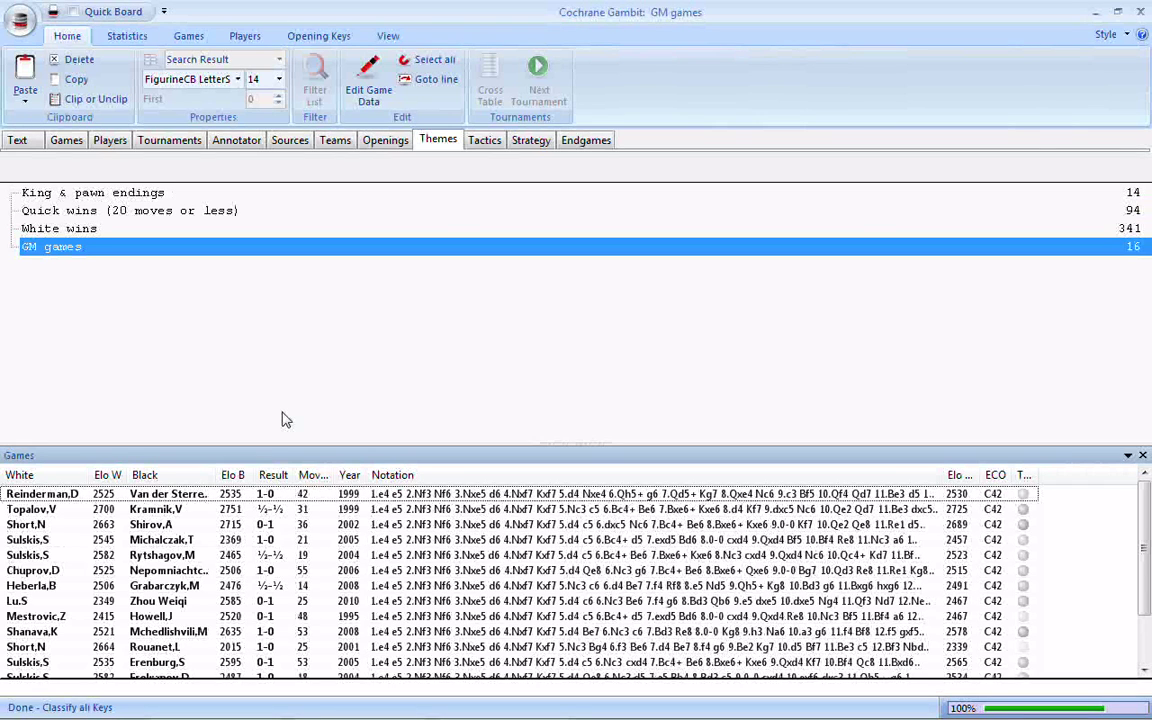
List the games under "King & pawn endings" and open the 49-move white win from 1999
{"action": "left_click", "coordinate": [97, 185]}
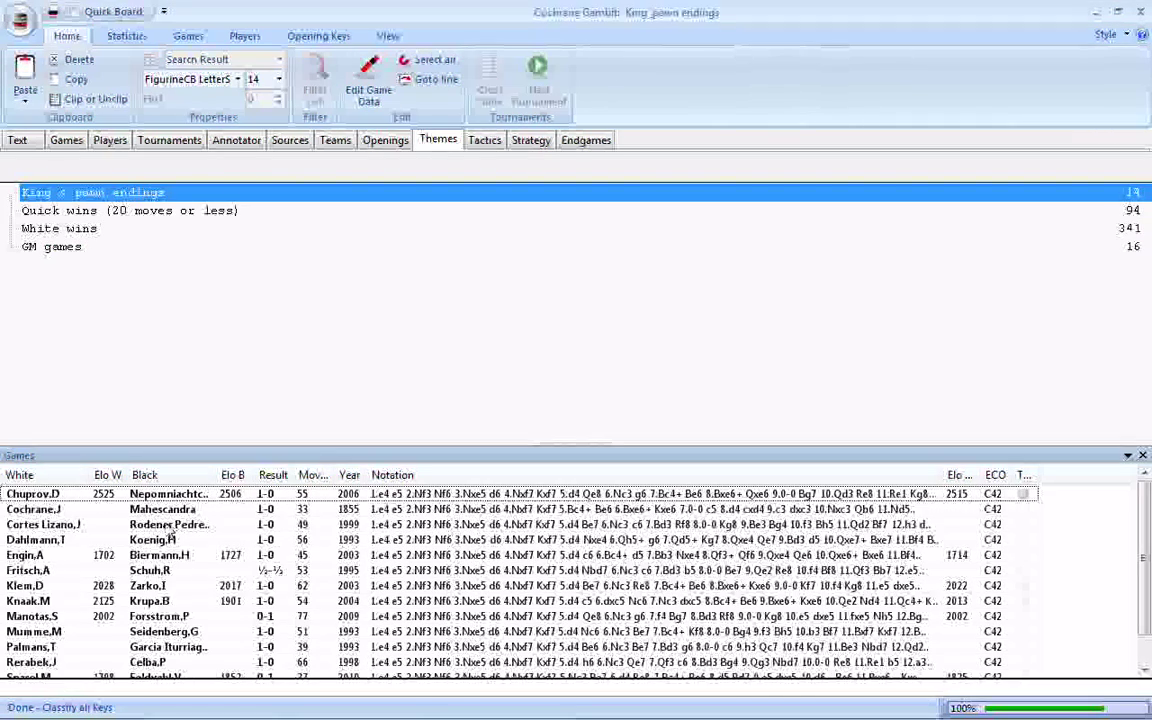
{"action": "left_click", "coordinate": [170, 525]}
{"action": "double_click", "coordinate": [170, 525]}
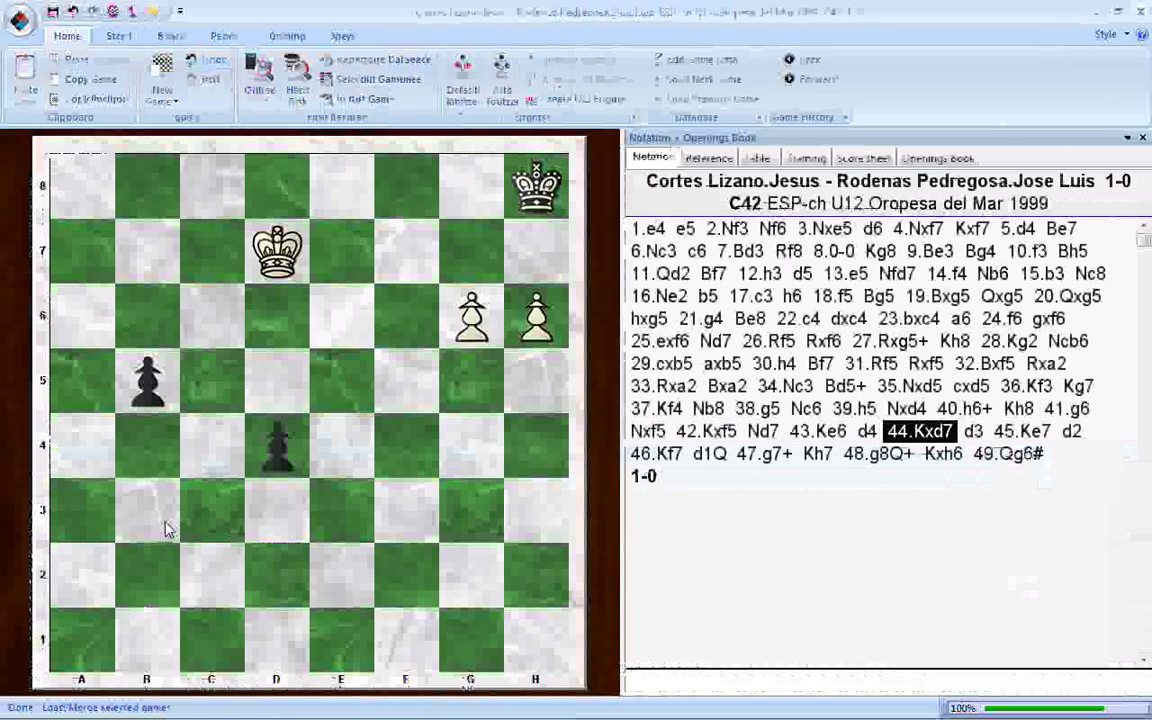